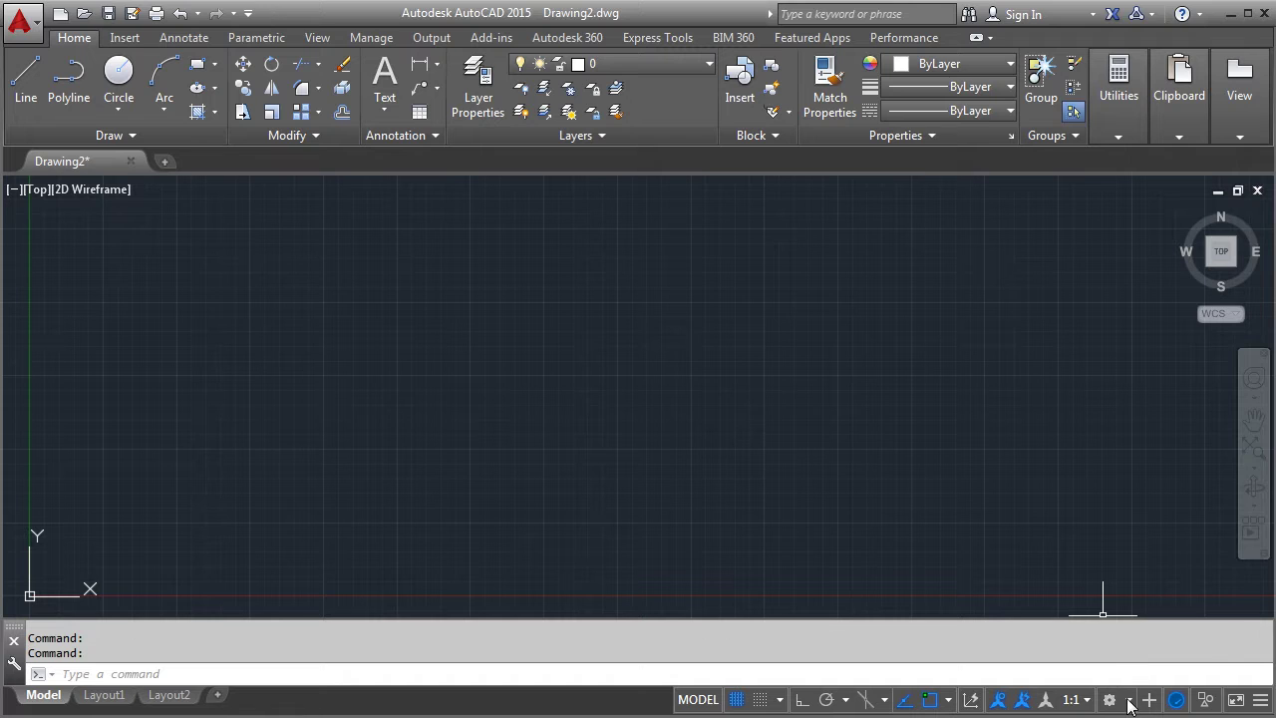
# Switch to the 3D Modeling workspace and set the view to SE Isometric.
pyautogui.click(1130, 701)
pyautogui.click(1145, 572)
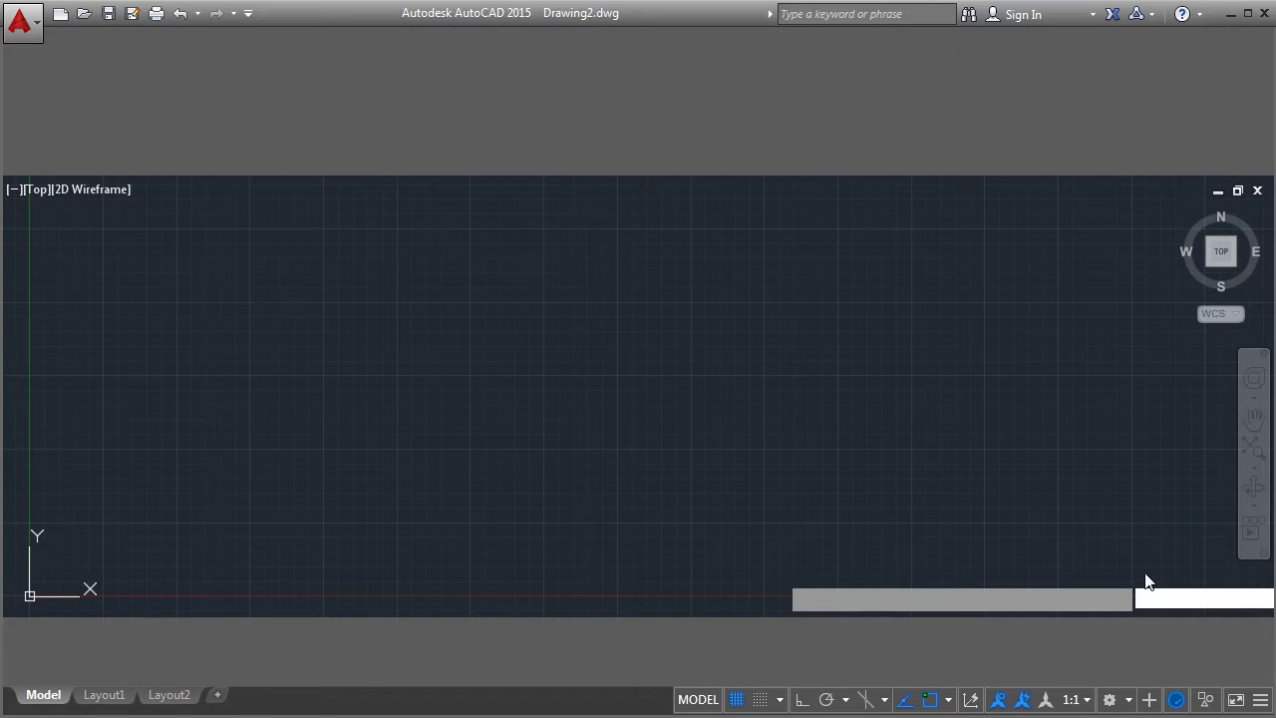
pyautogui.click(829, 90)
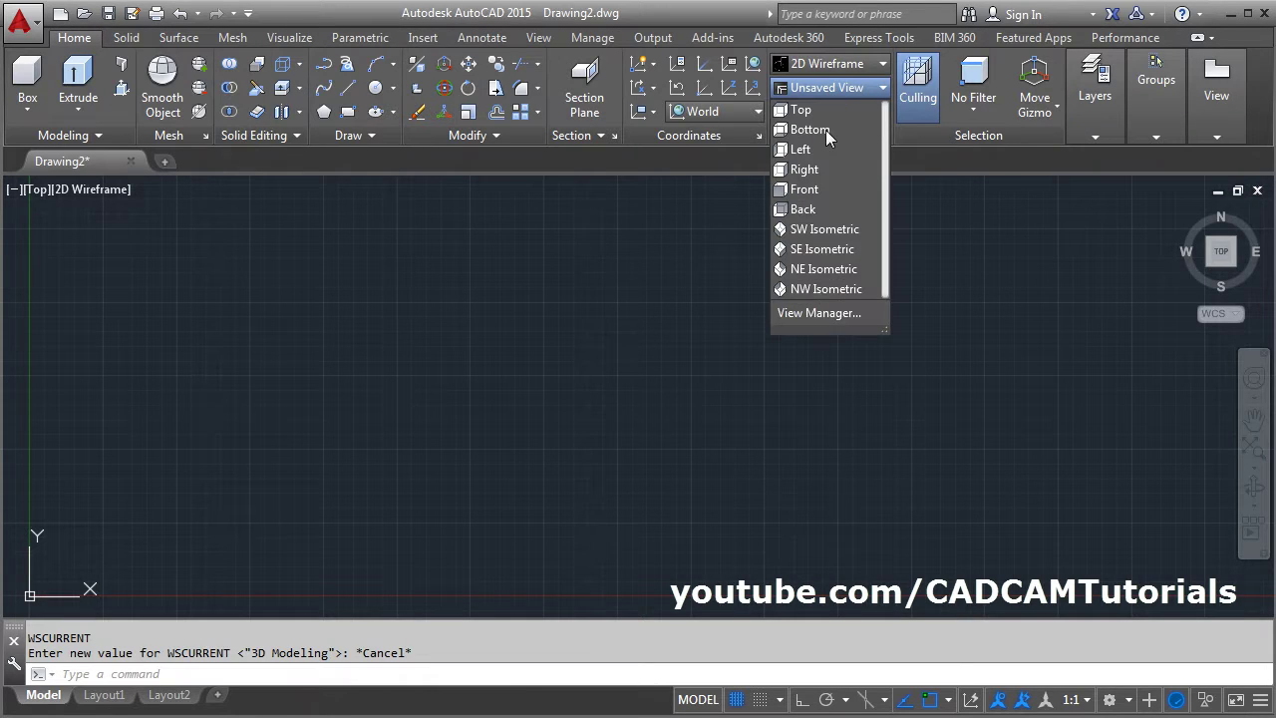
pyautogui.click(810, 252)
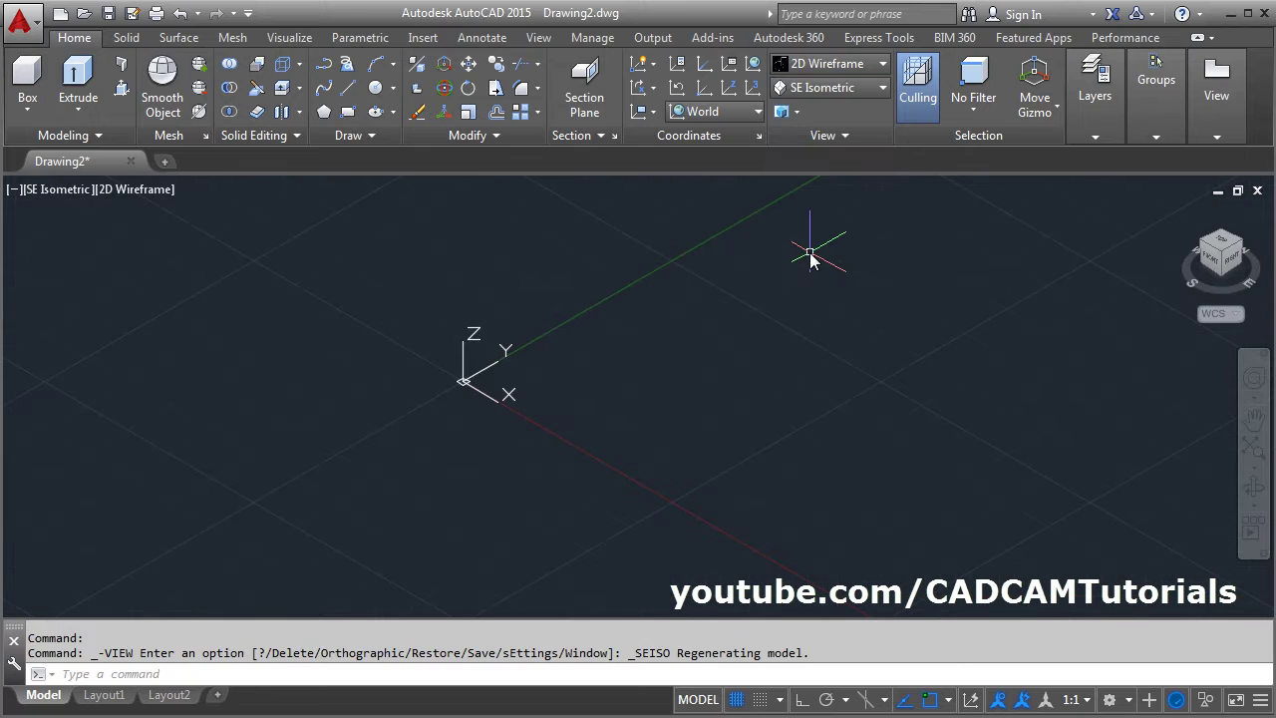
# Apply the Shaded with edges visual style and set the UCS icon to Noorigin.
pyautogui.click(824, 65)
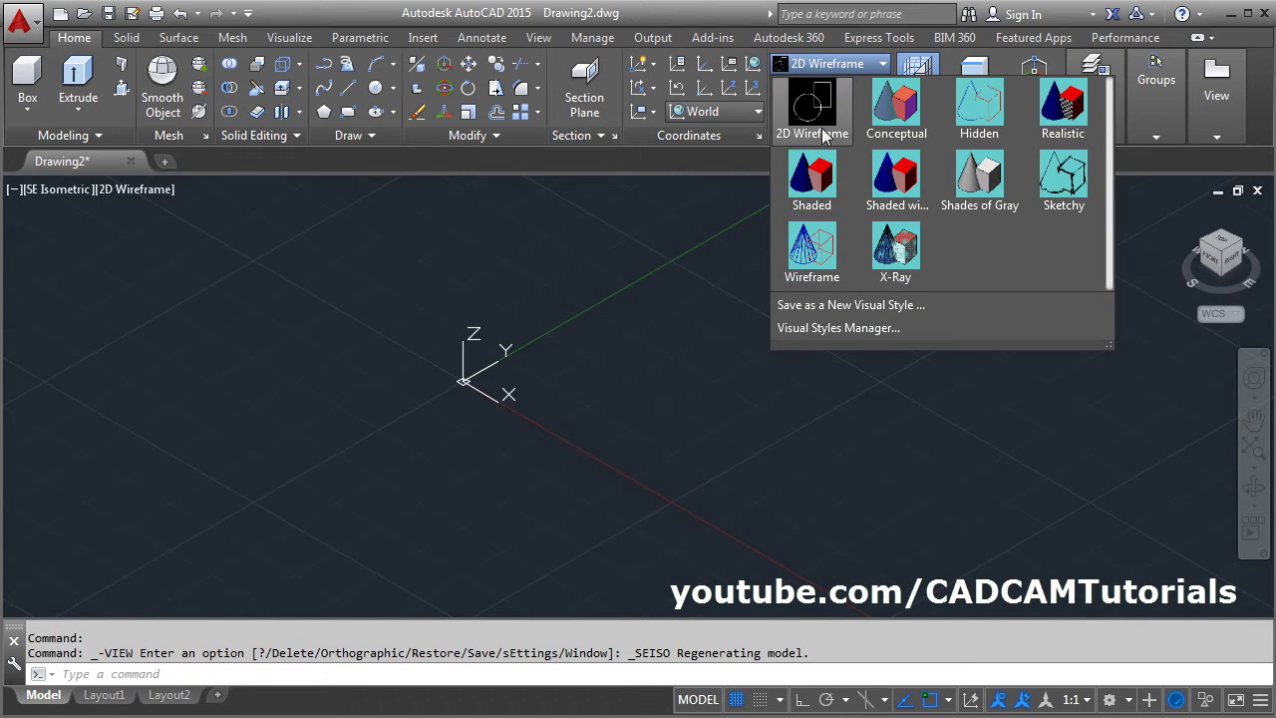
pyautogui.click(893, 179)
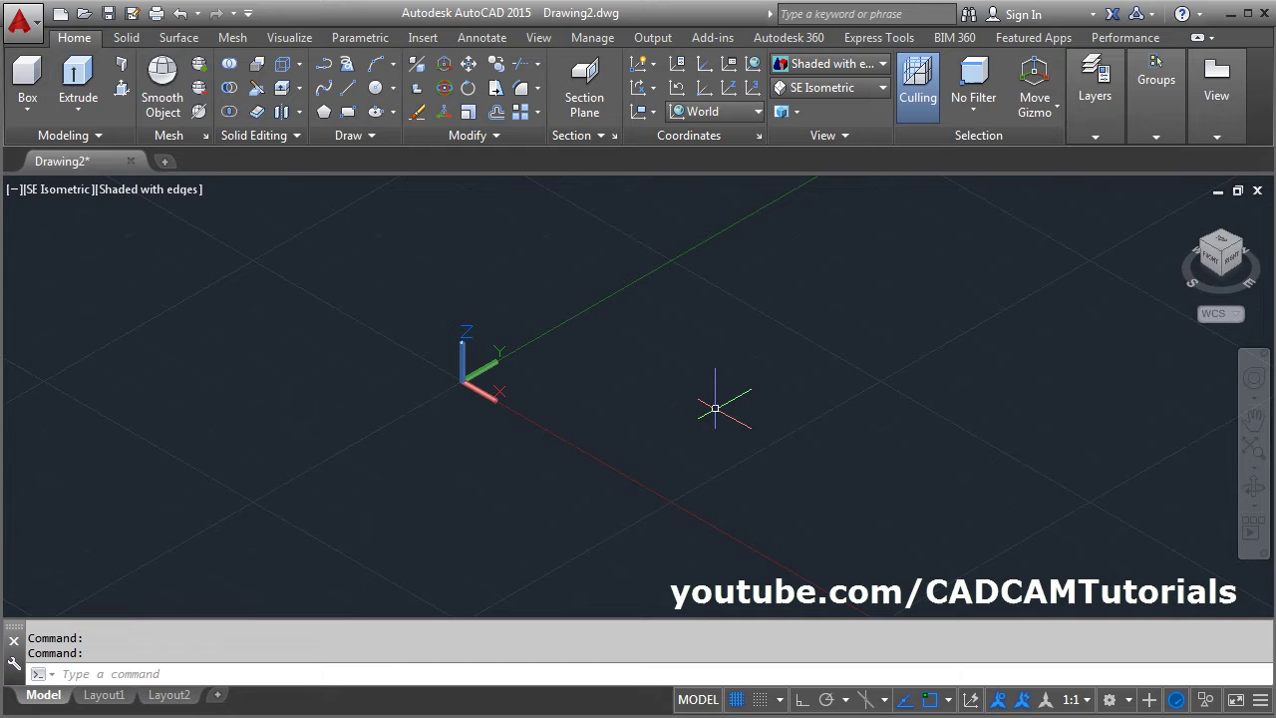
pyautogui.write('ucsi')
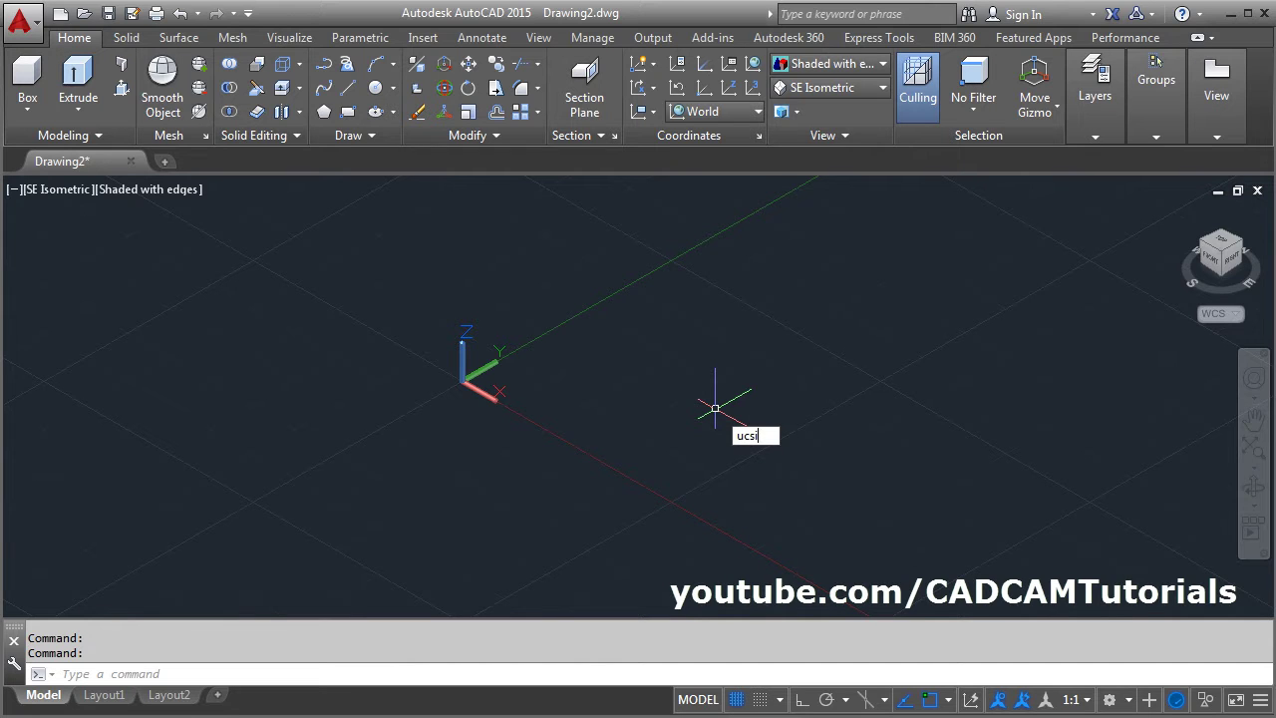
pyautogui.write('con')
pyautogui.press('Return')
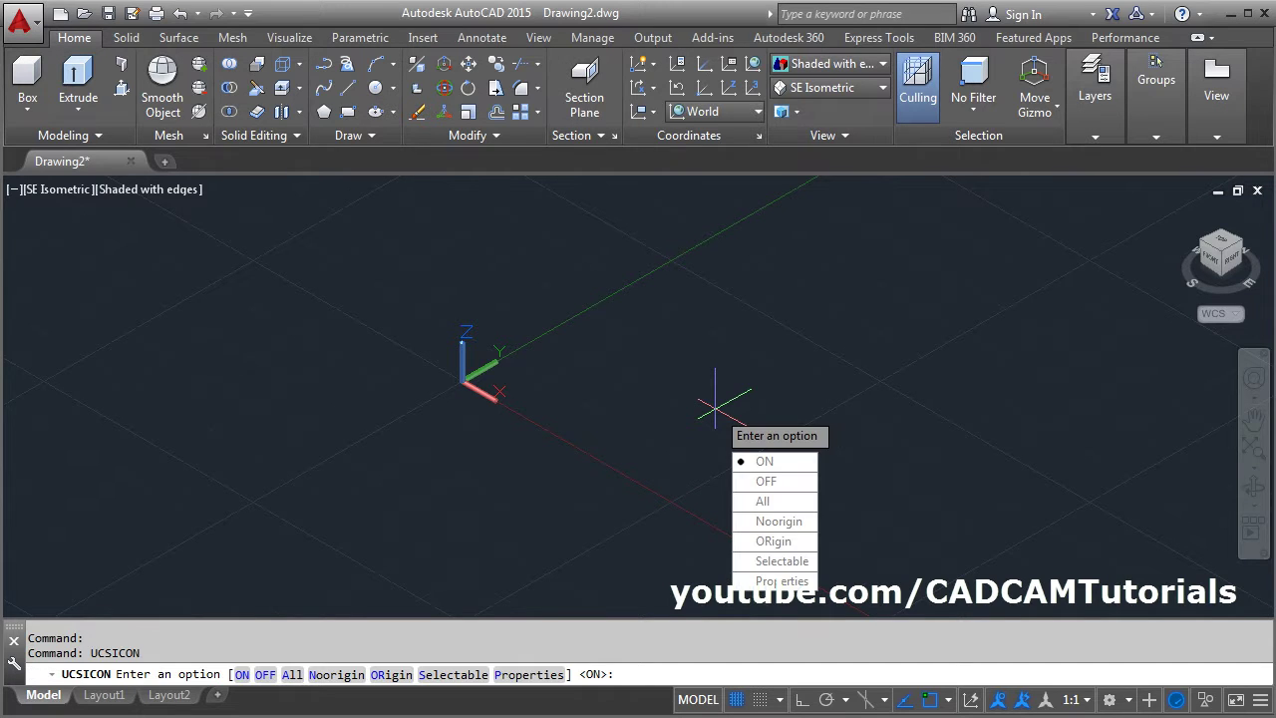
pyautogui.click(757, 521)
pyautogui.press('Escape')
pyautogui.press('Escape')
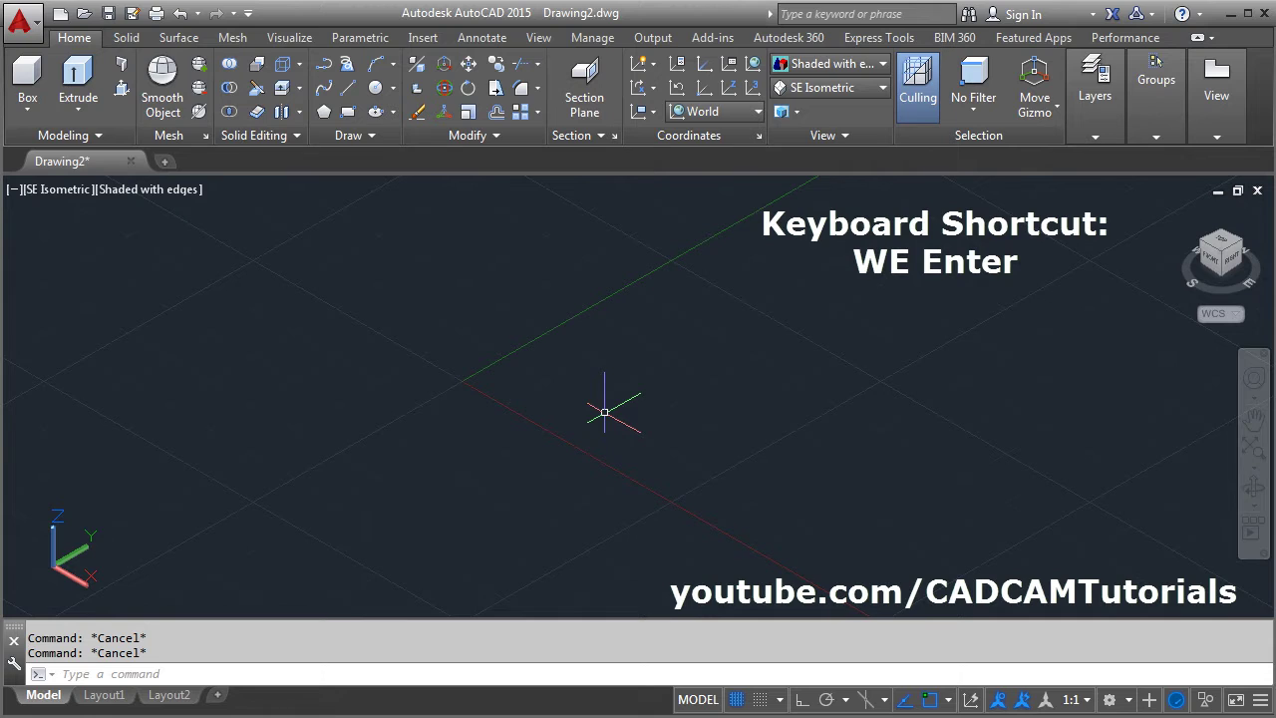
# Create a wedge from a corner point with a base 10 long in X and 2 wide in Y, extending its height upward.
pyautogui.write('WE')
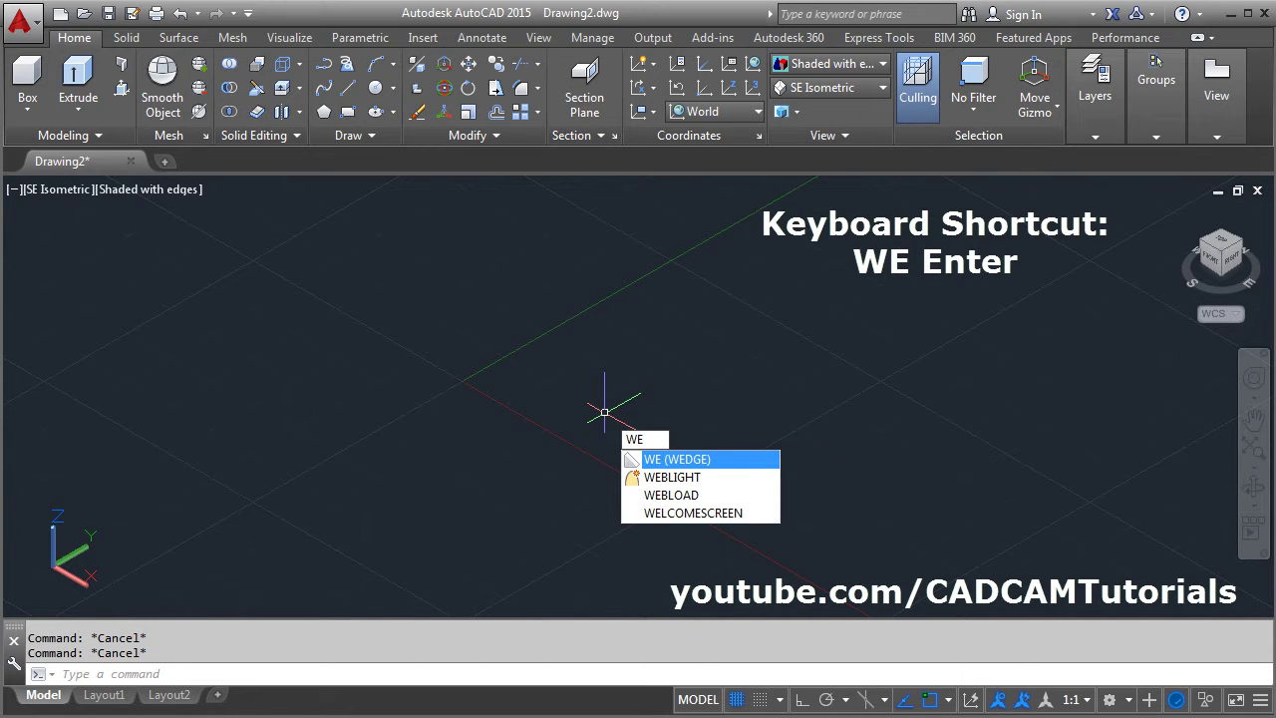
pyautogui.press('Return')
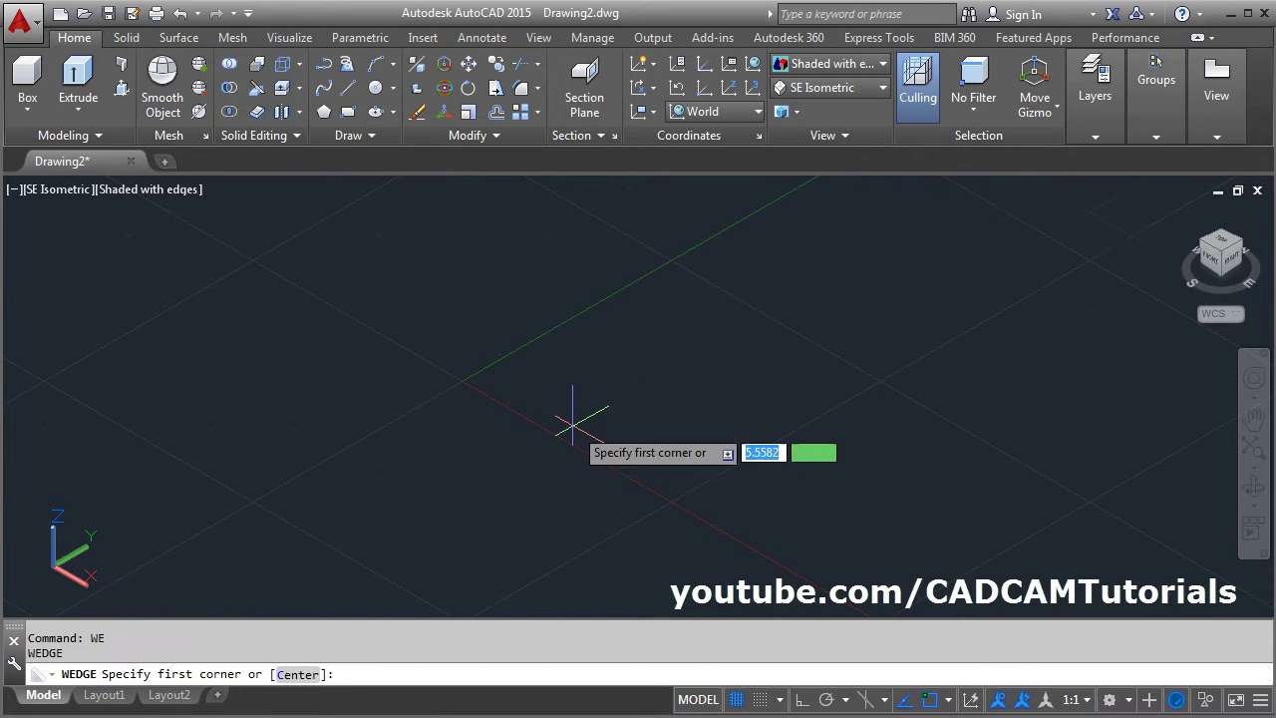
pyautogui.click(374, 413)
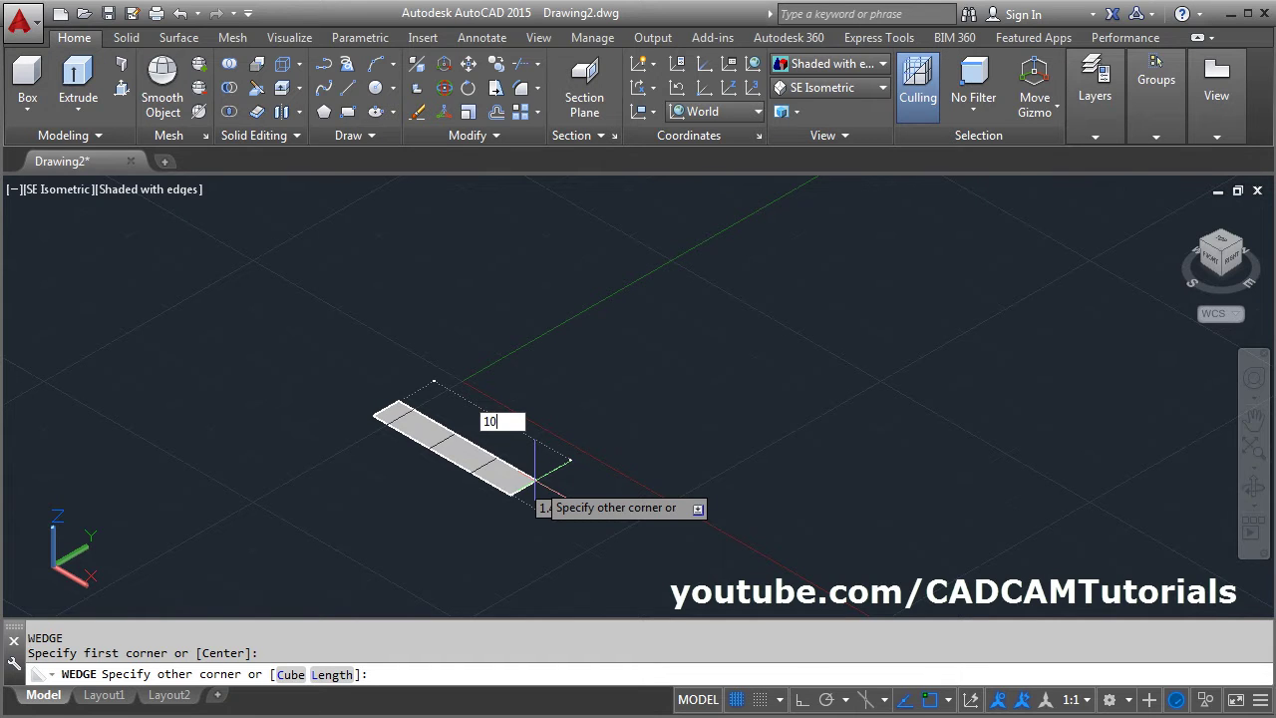
pyautogui.write('10')
pyautogui.press('Tab')
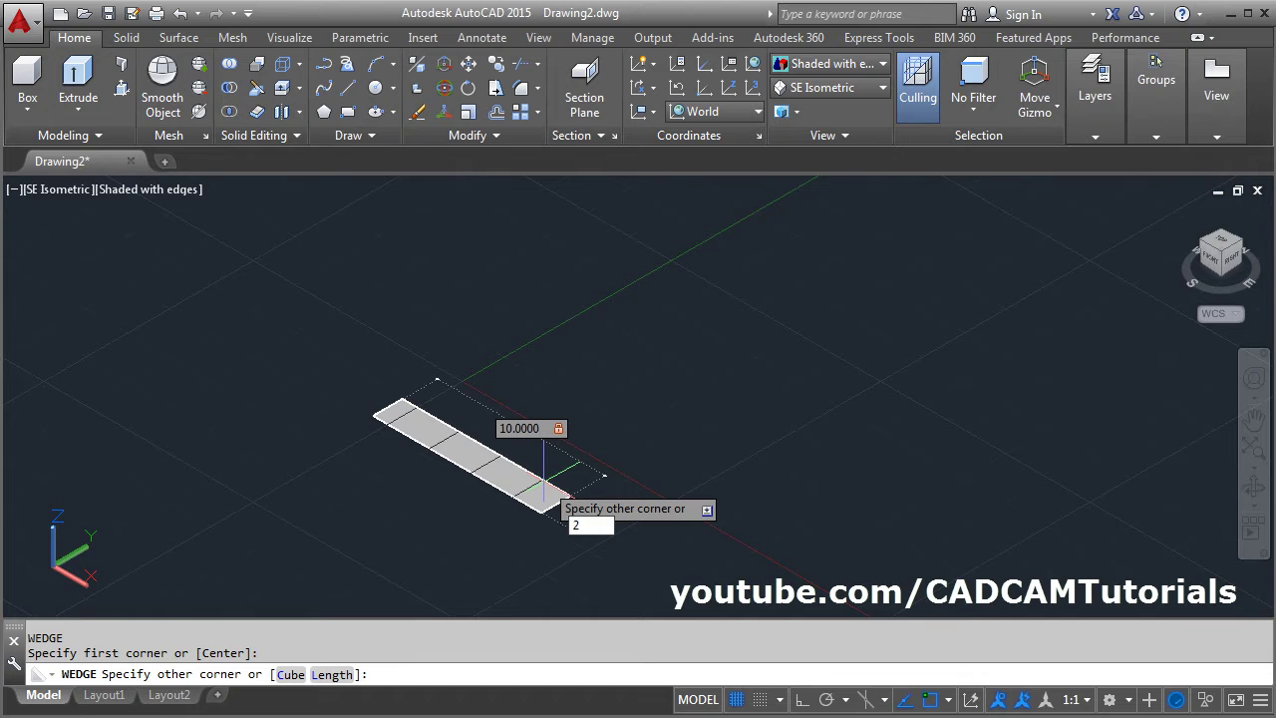
pyautogui.write('2')
pyautogui.press('Return')
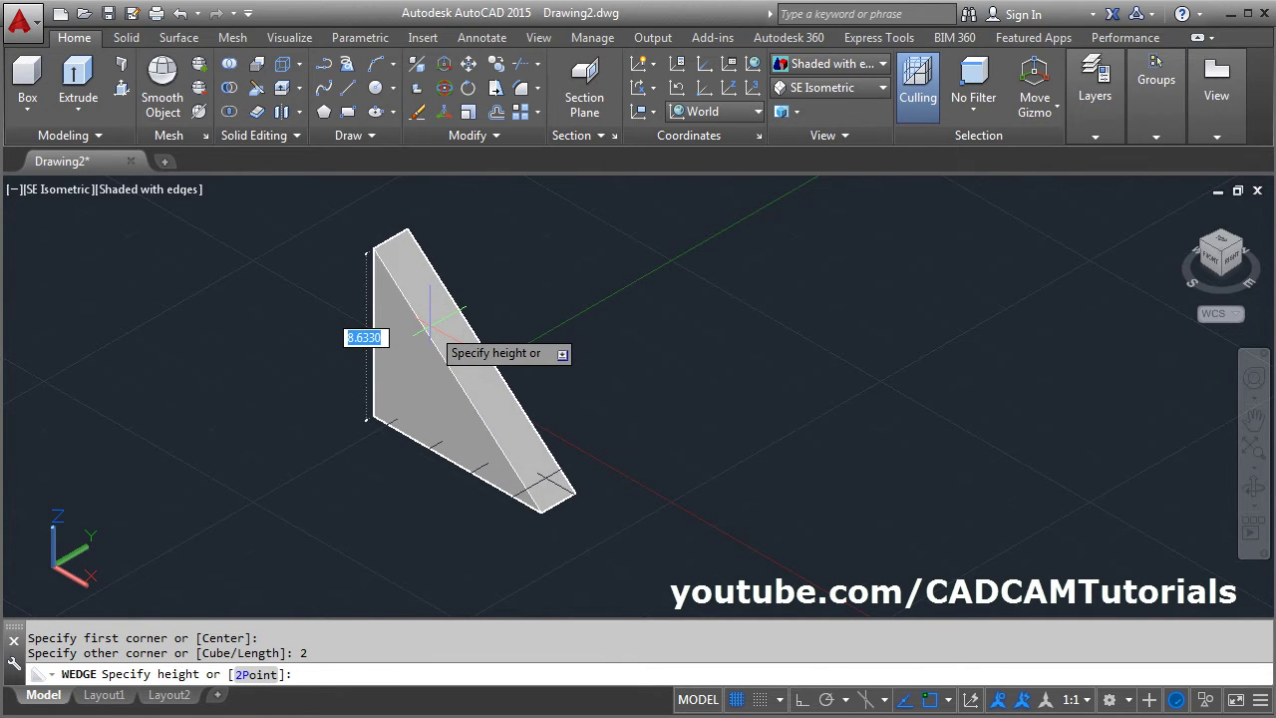
pyautogui.press('Return')
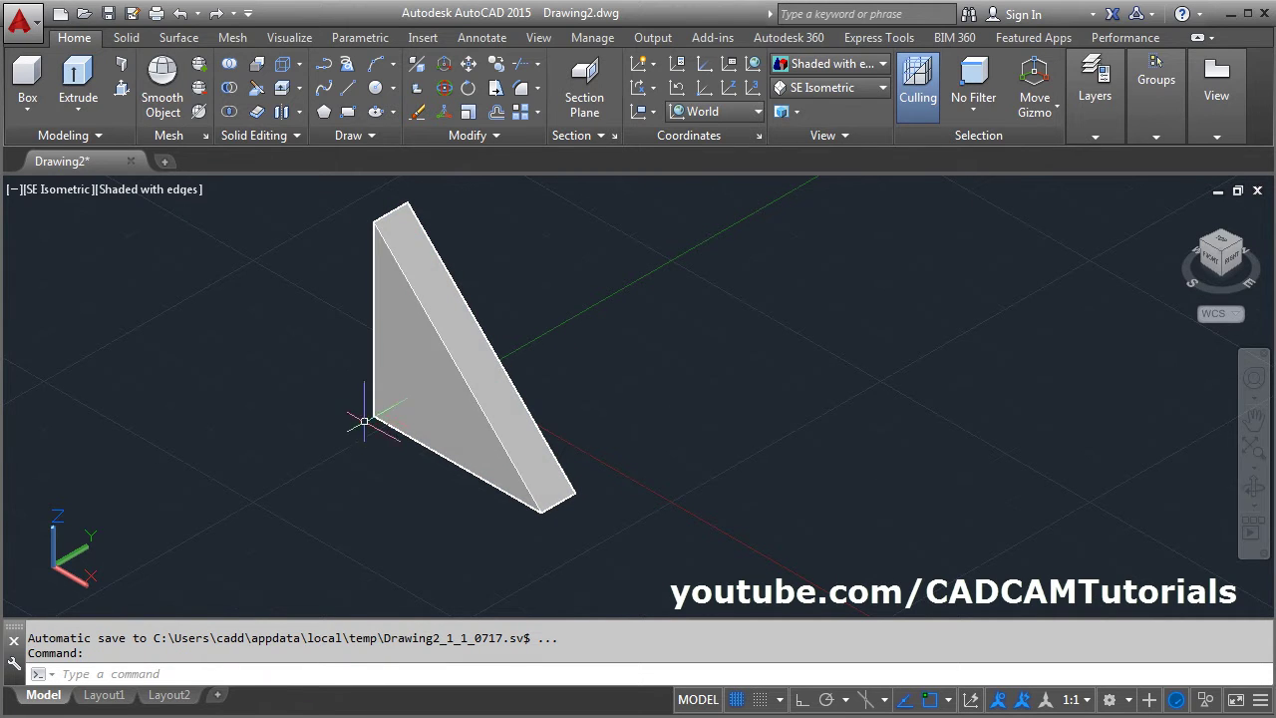
# Create a wedge centred on the first wedge's lower tip using the Center and Cube options, with Ortho on and length 5.
pyautogui.scroll(-2, 55, 351)
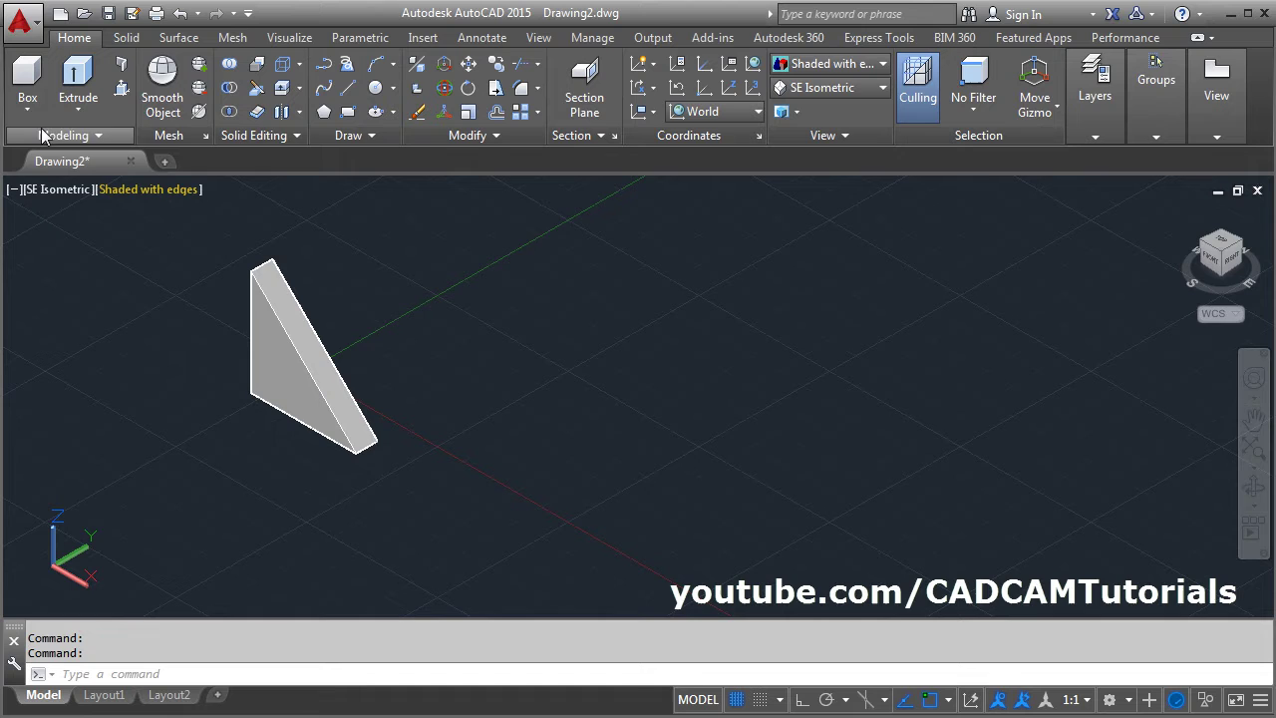
pyautogui.click(27, 103)
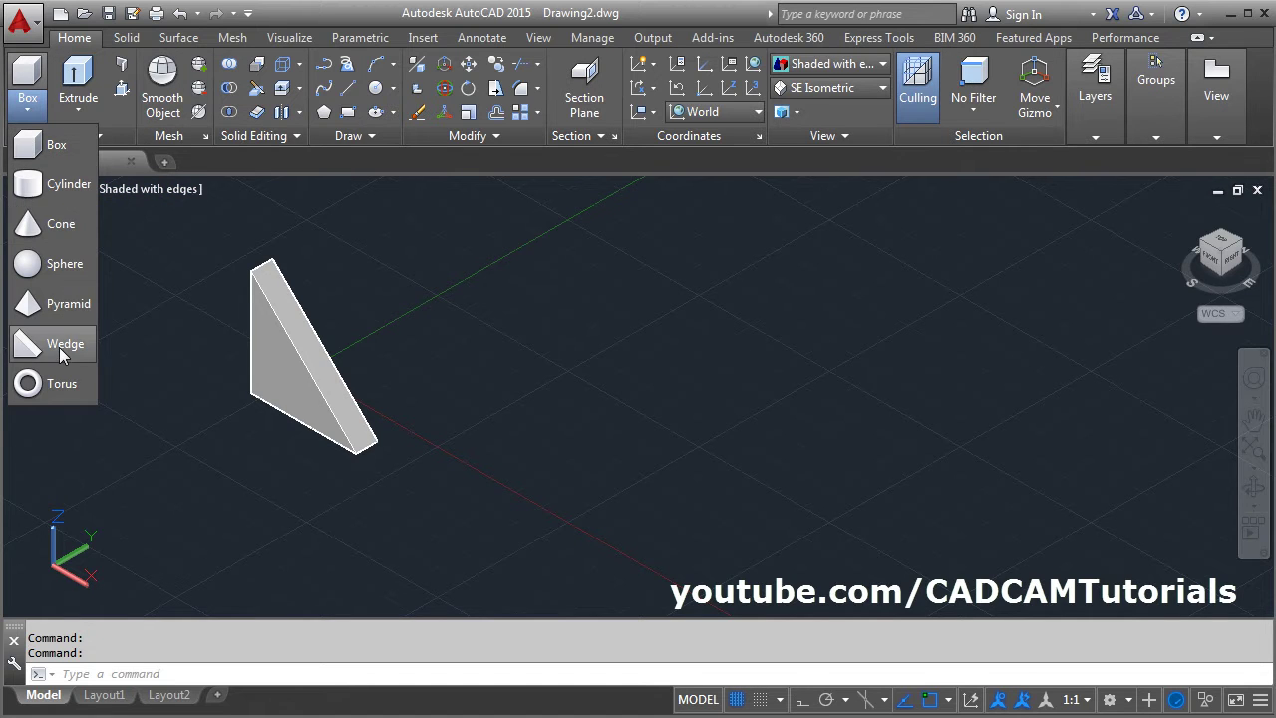
pyautogui.click(57, 345)
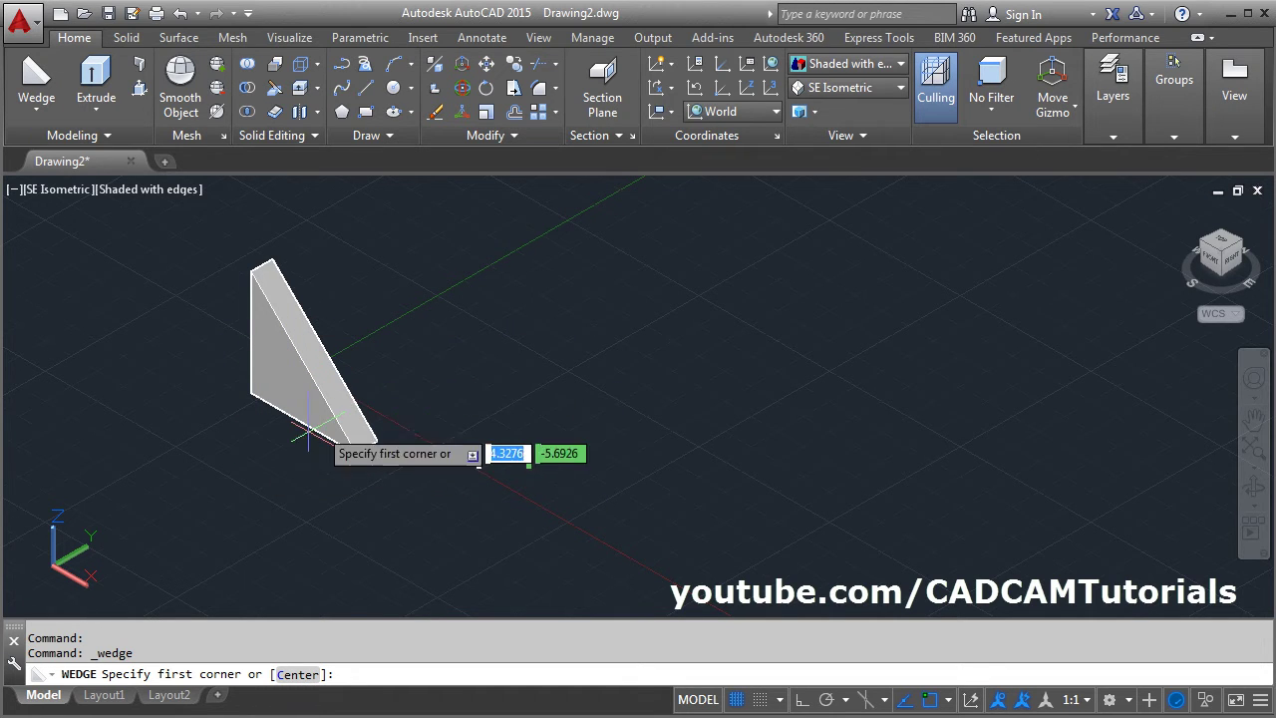
pyautogui.click(299, 676)
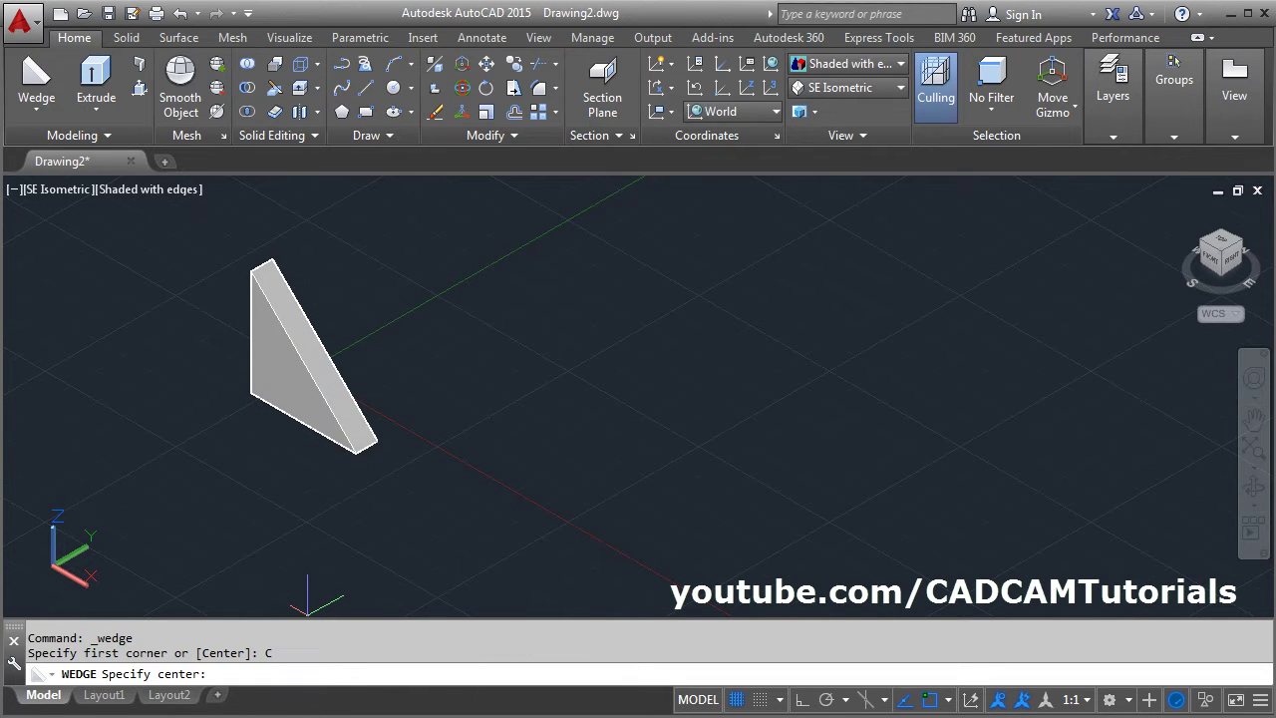
pyautogui.click(361, 447)
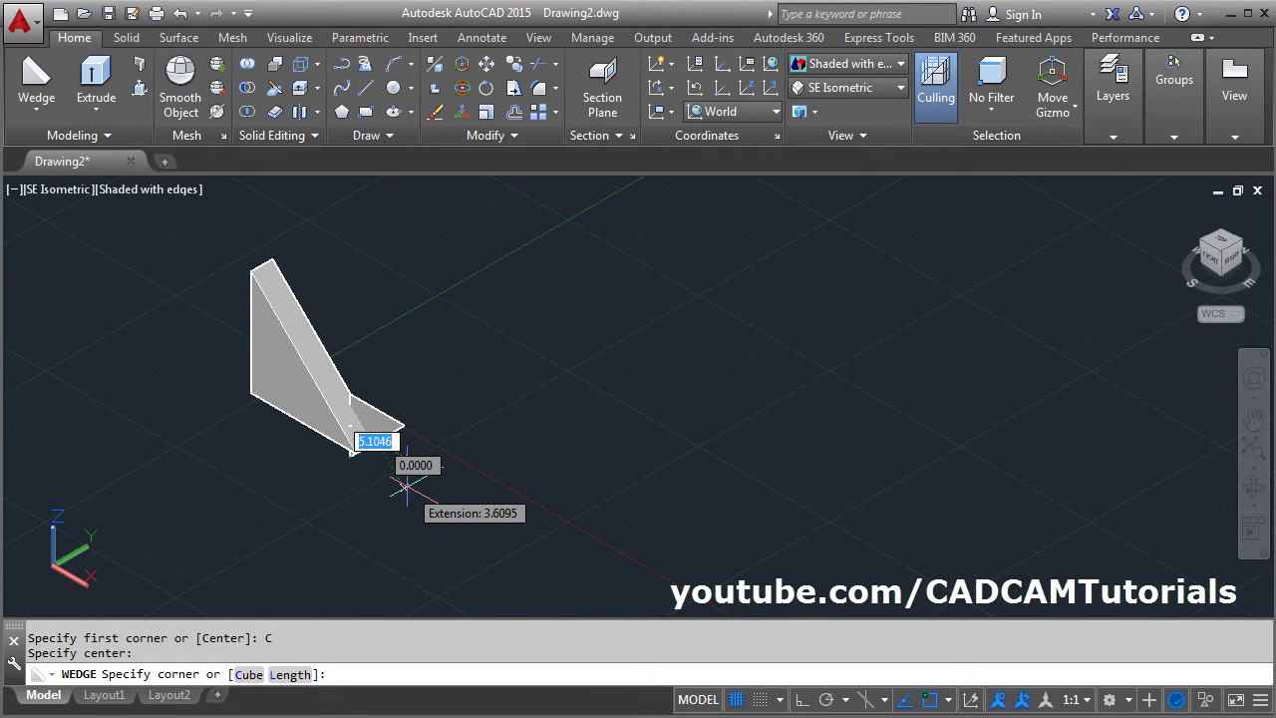
pyautogui.click(249, 675)
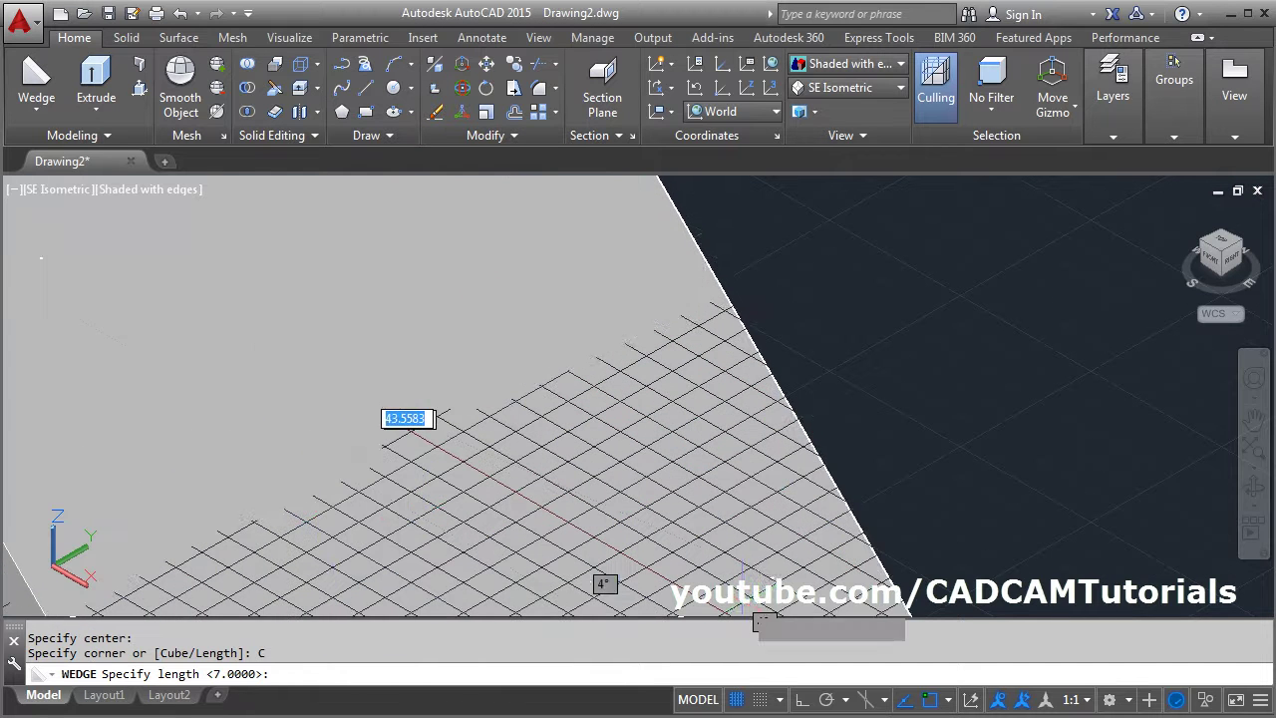
pyautogui.click(804, 702)
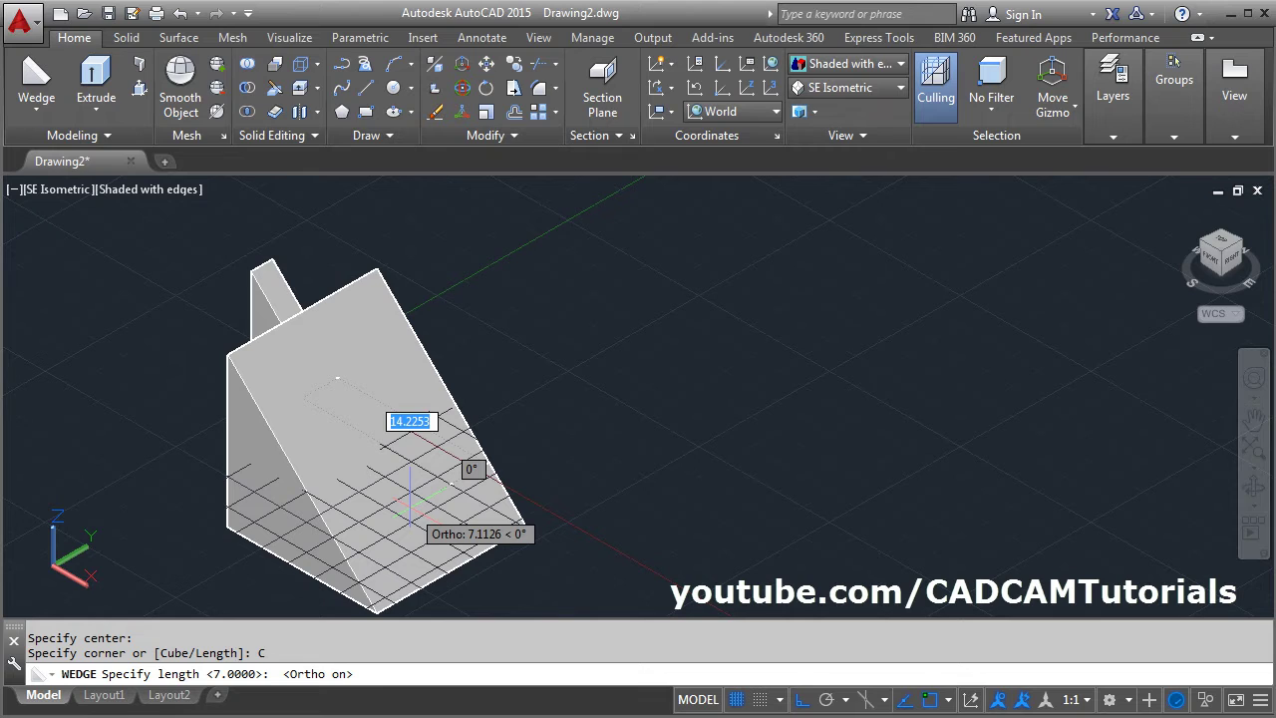
pyautogui.write('5')
pyautogui.press('Return')
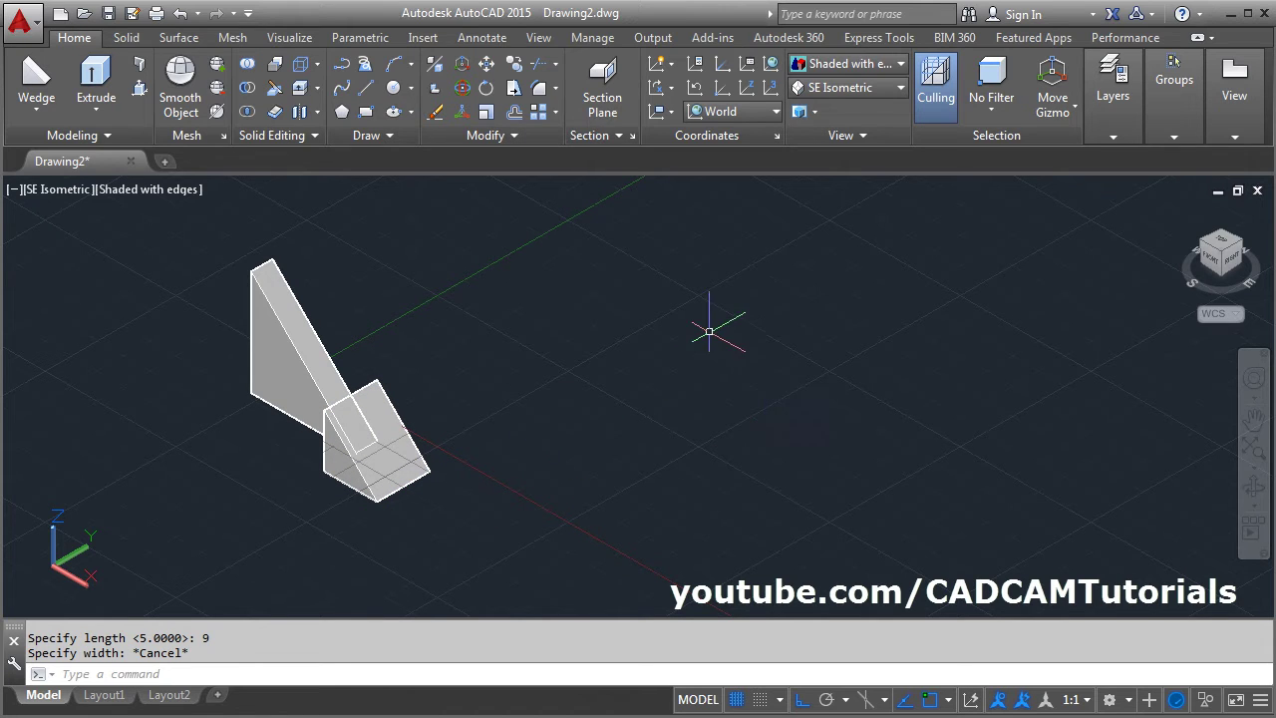
# Create a separate wedge with the Length option and Ortho off, using length 10 at 90 degrees, width 5 and a freehand upward height.
pyautogui.click(36, 82)
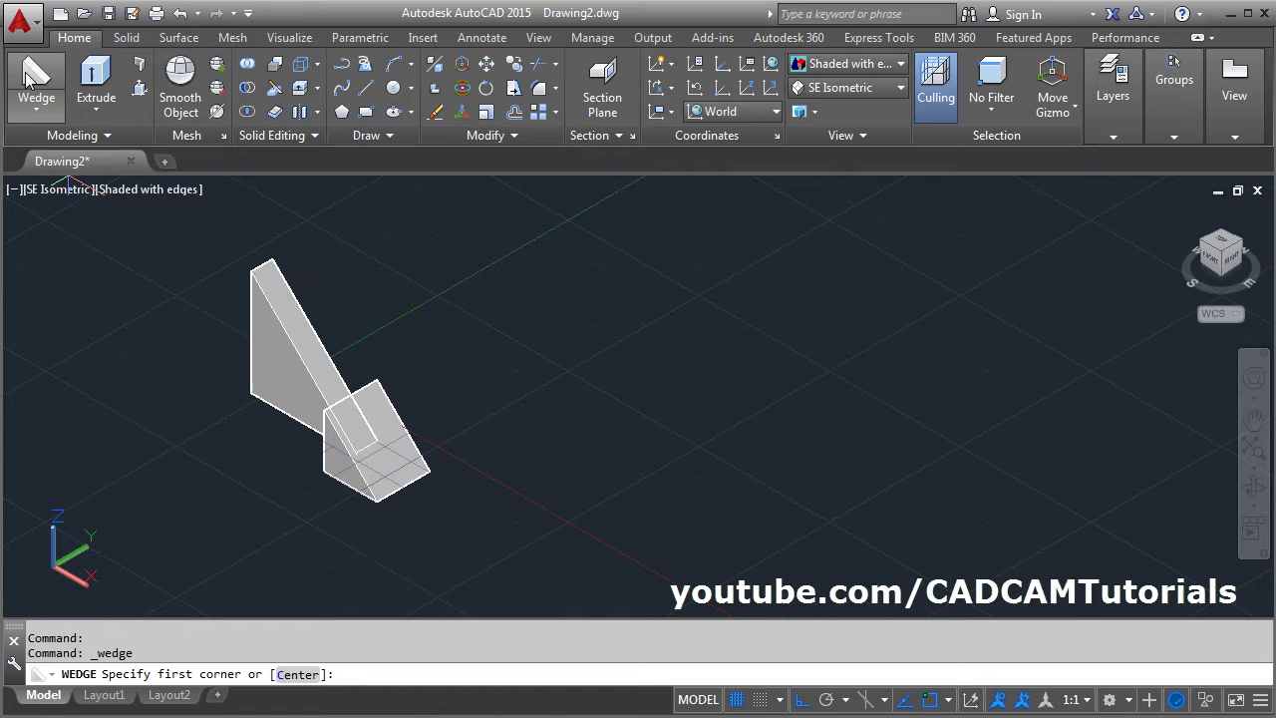
pyautogui.click(587, 410)
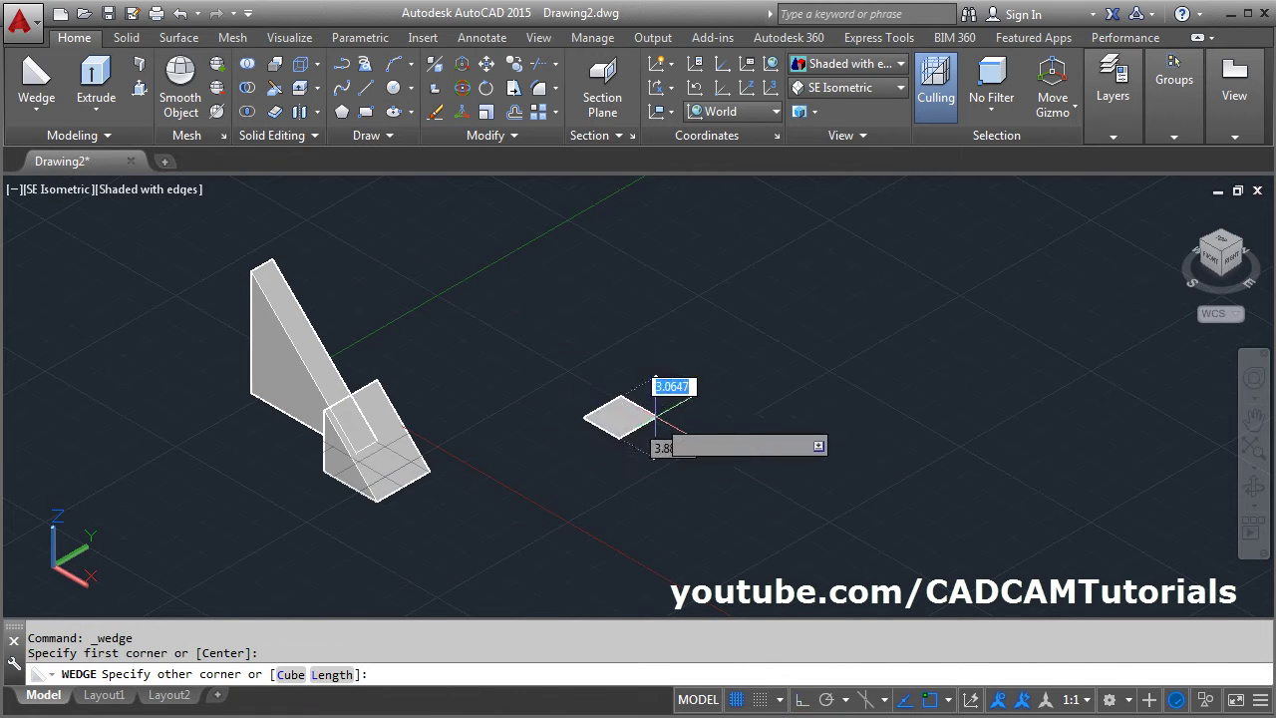
pyautogui.click(336, 676)
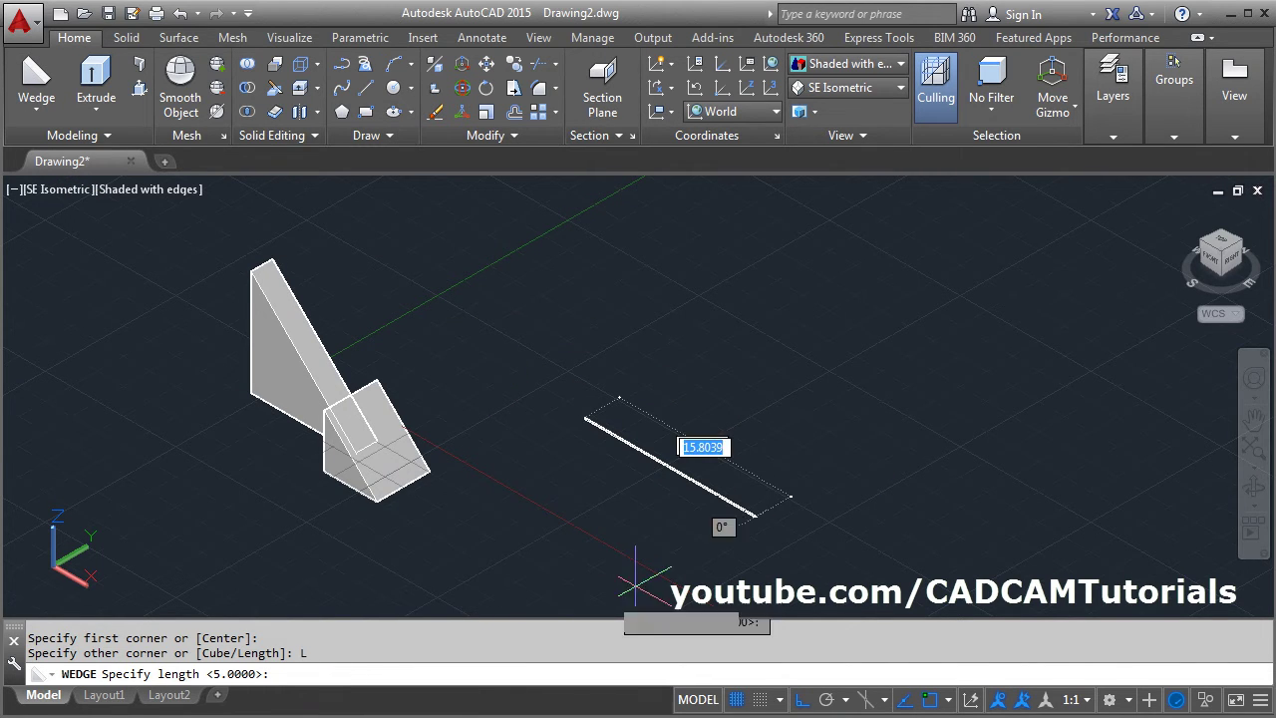
pyautogui.click(803, 700)
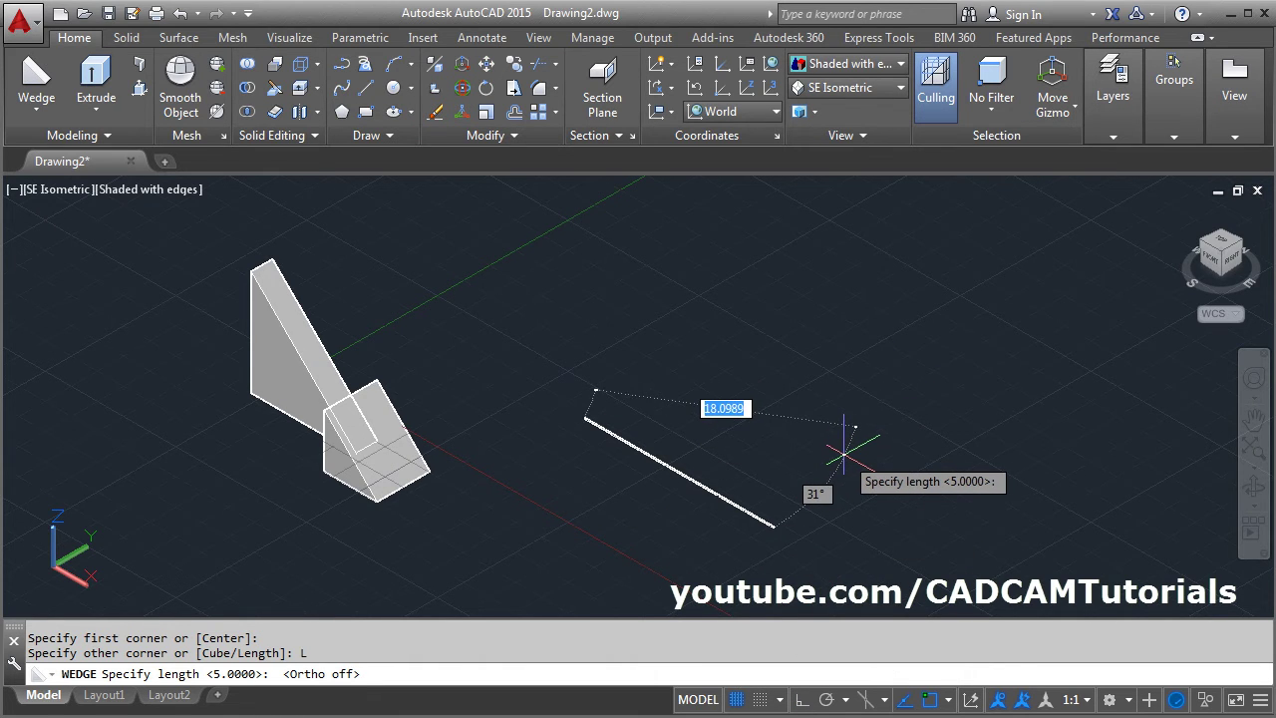
pyautogui.write('10')
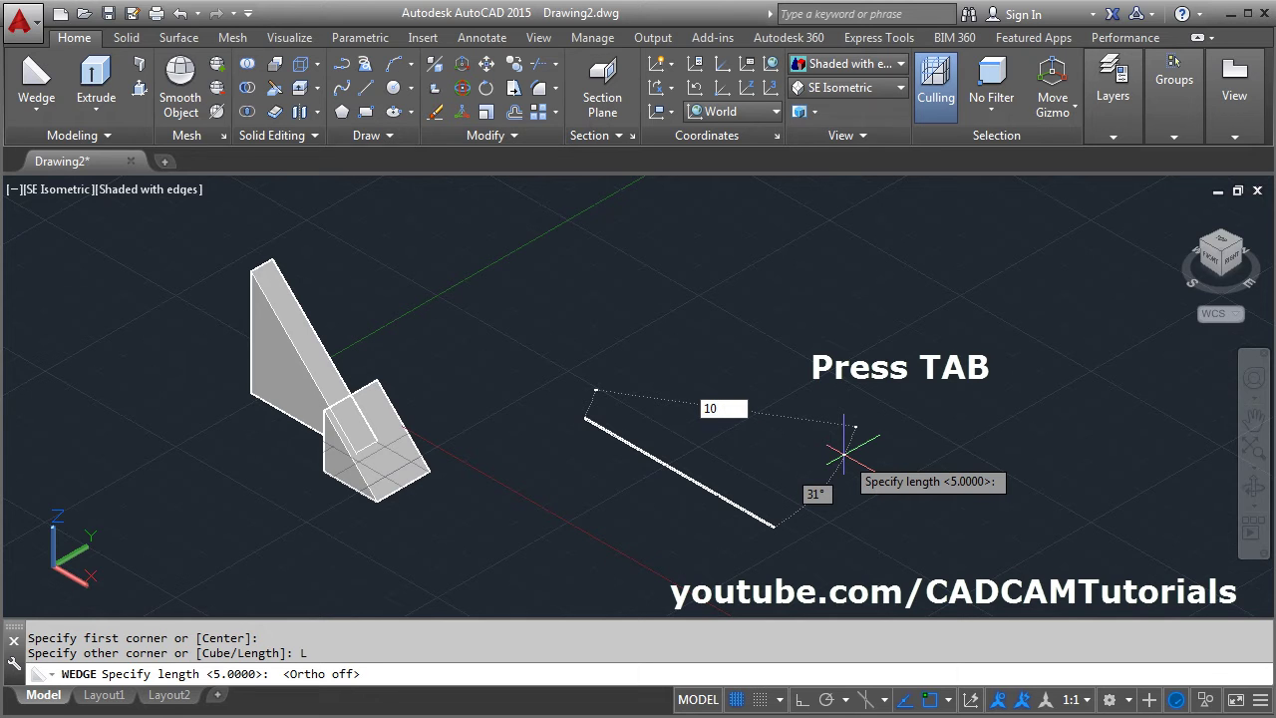
pyautogui.press('Tab')
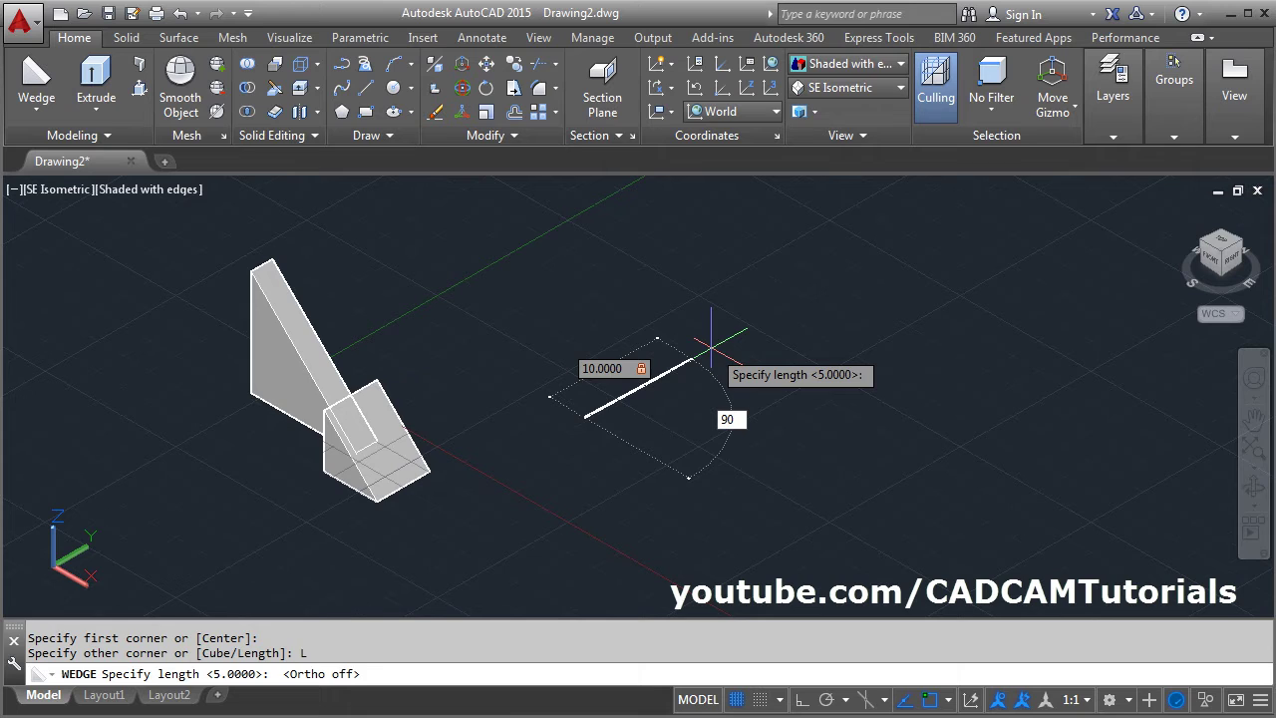
pyautogui.press('Return')
pyautogui.press('Return')
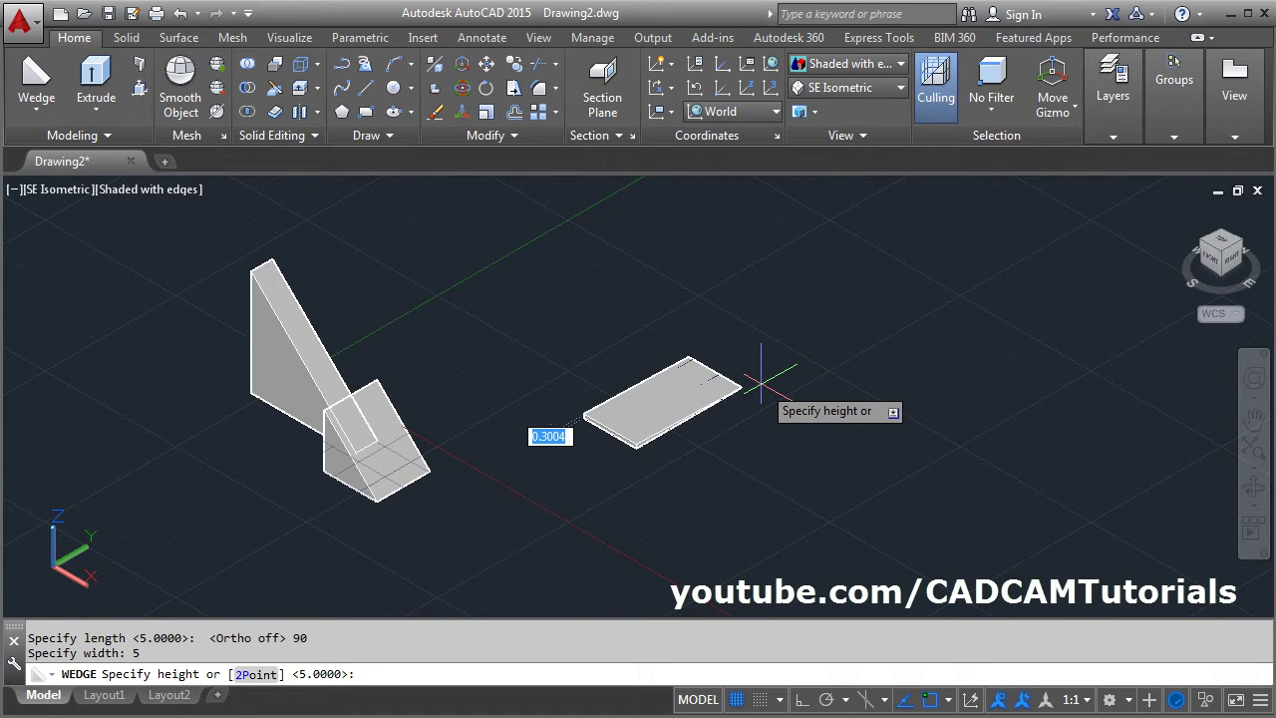
pyautogui.click(777, 269)
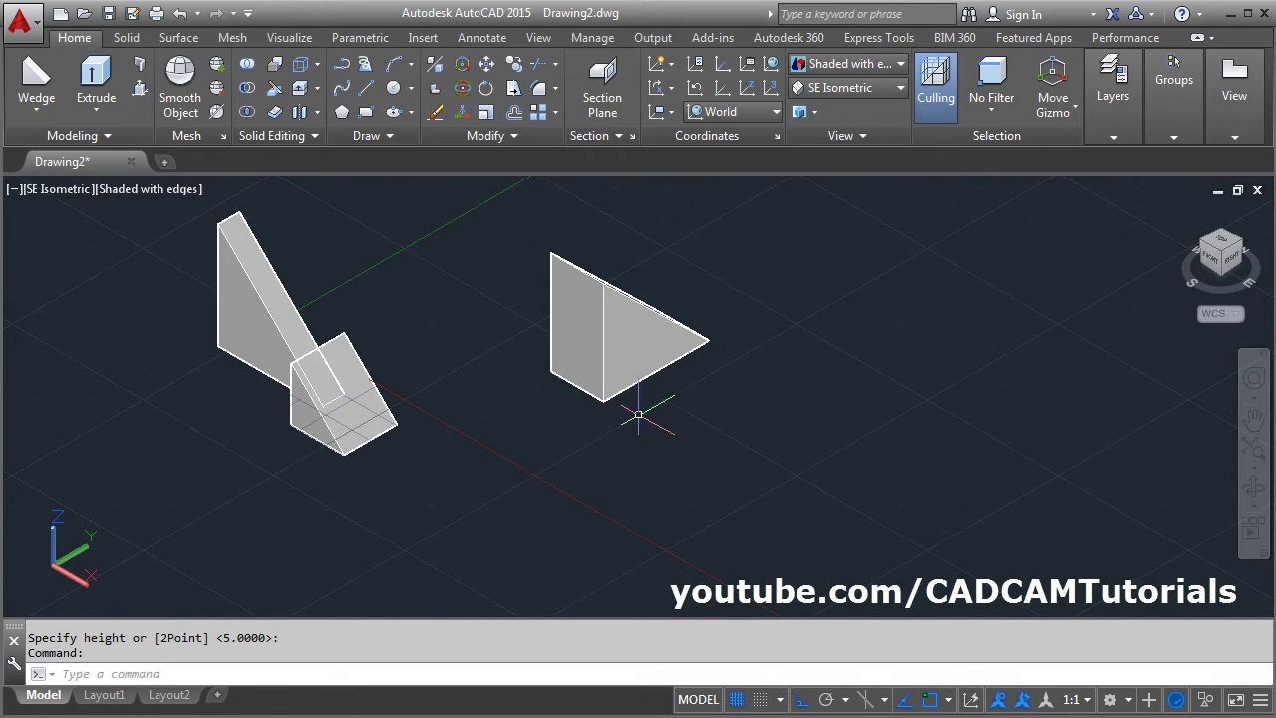
# Create a wedge with the Length option, using length 10 at 90 degrees toward negative Y, width 2 and a freehand downward height of about 8.
pyautogui.click(36, 80)
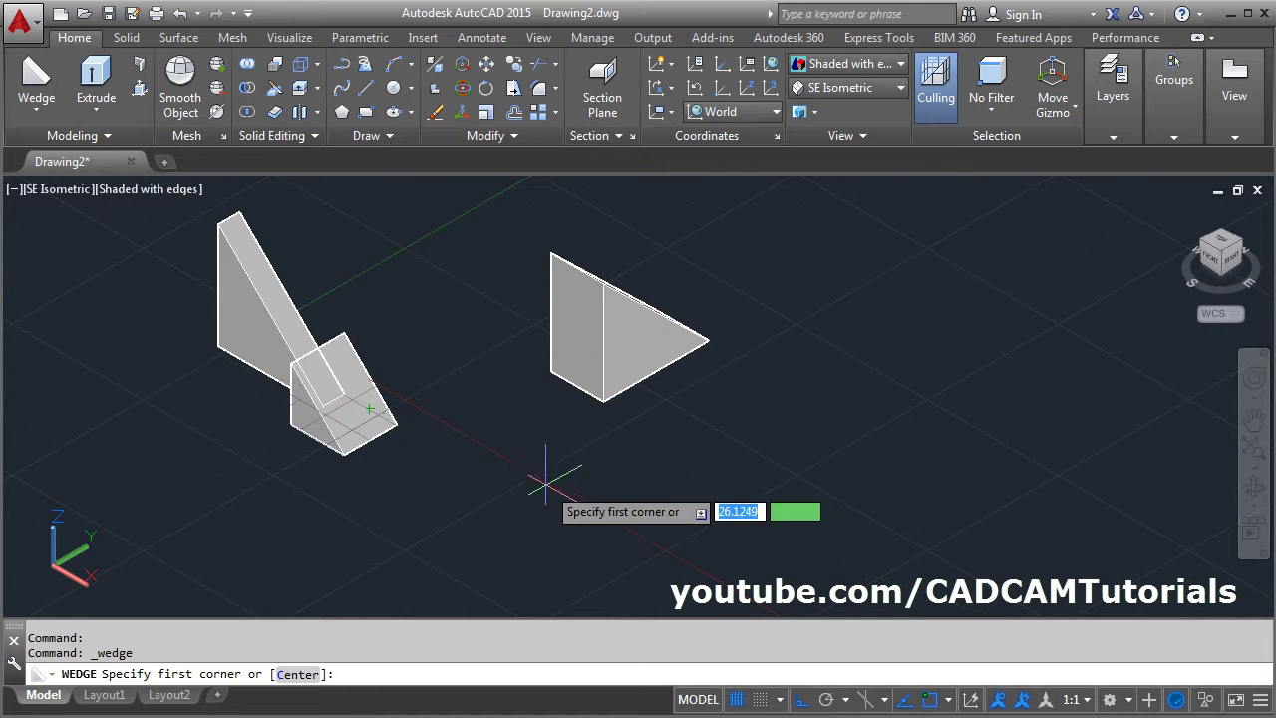
pyautogui.click(648, 458)
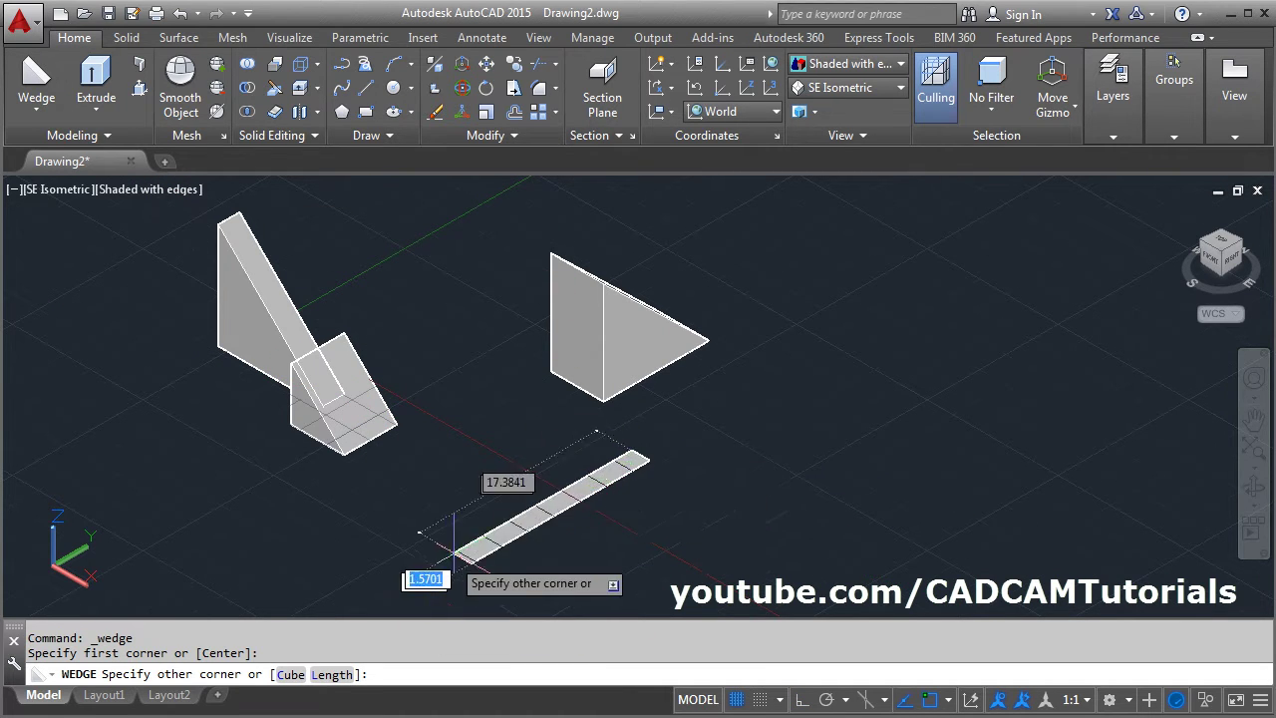
pyautogui.click(331, 675)
pyautogui.write('10')
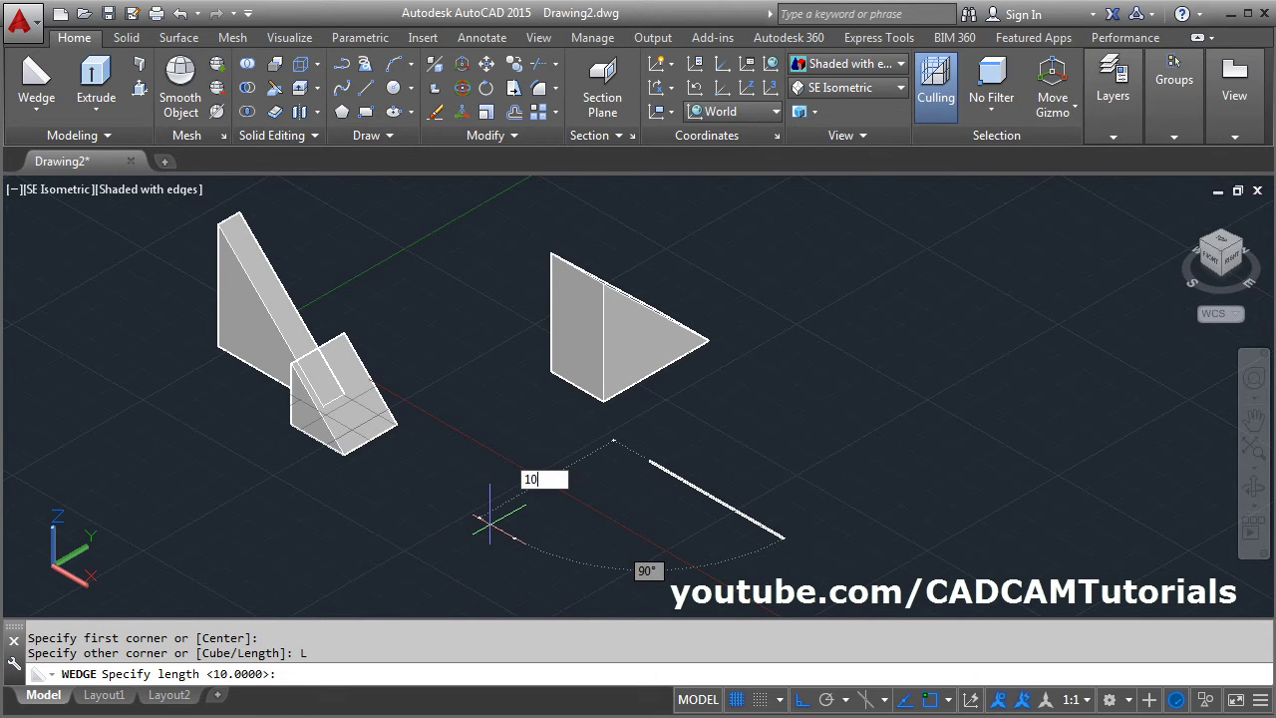
pyautogui.press('Tab')
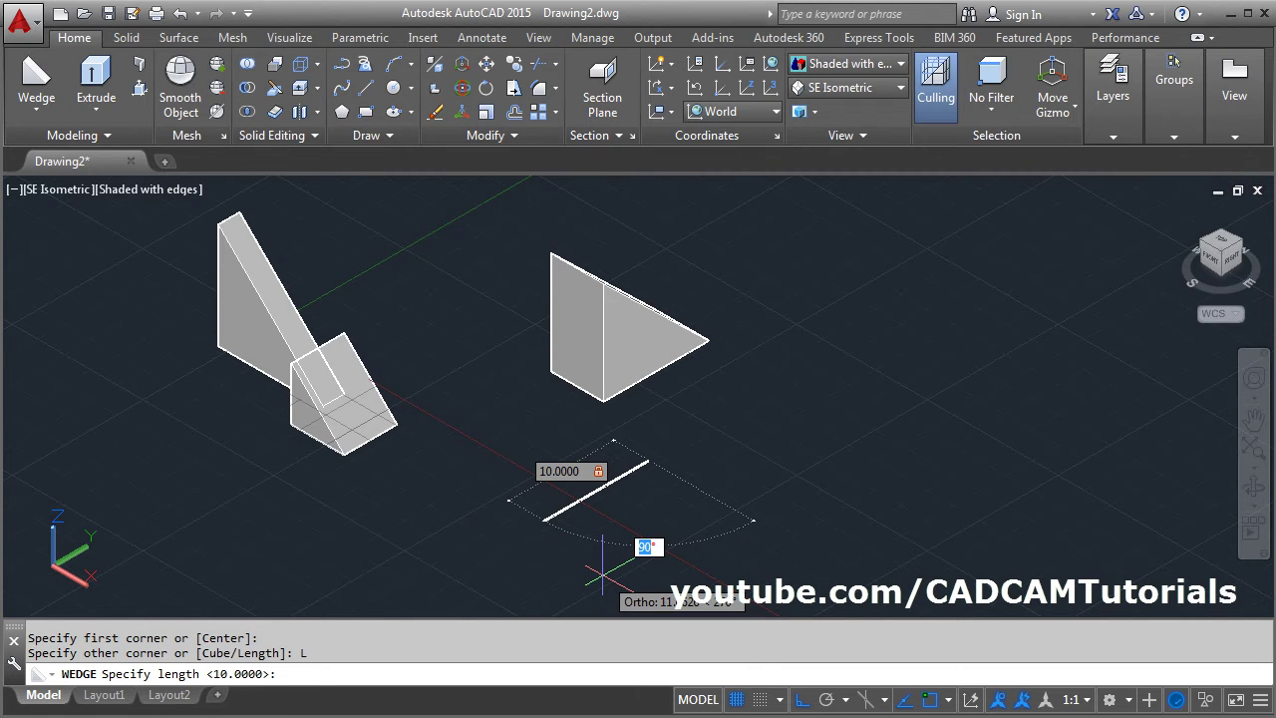
pyautogui.press('Return')
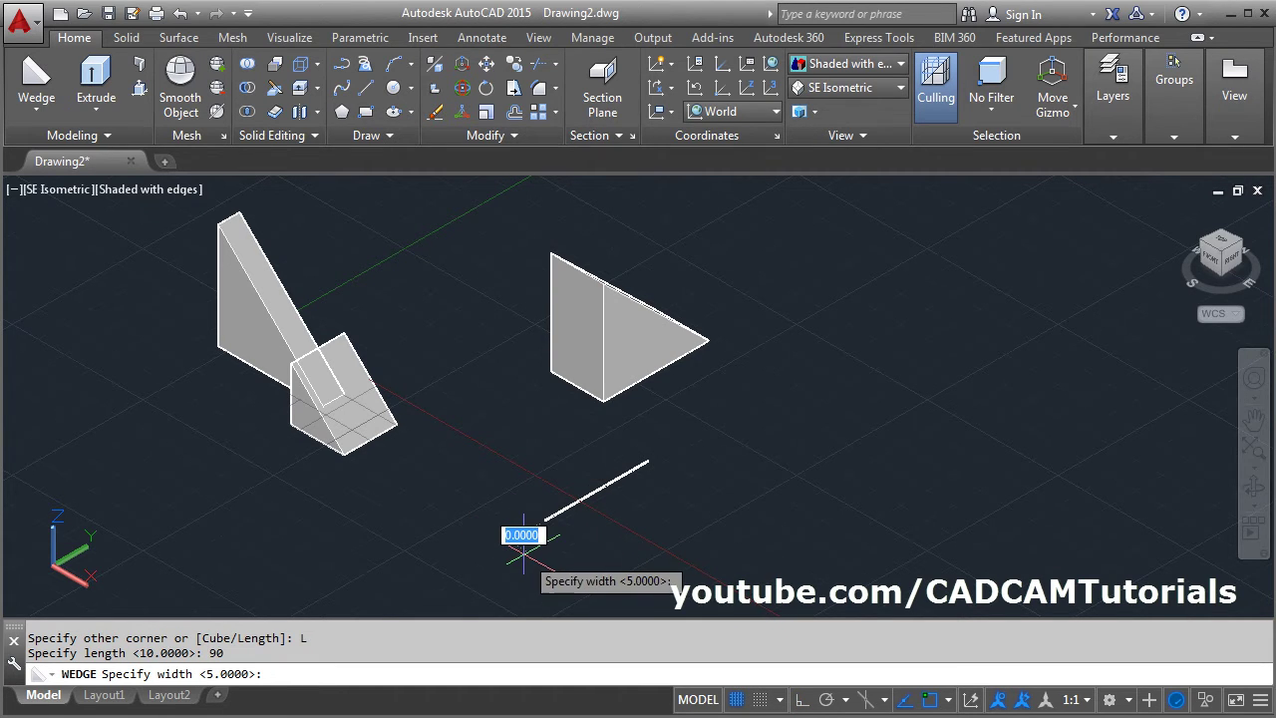
pyautogui.write('2')
pyautogui.press('Return')
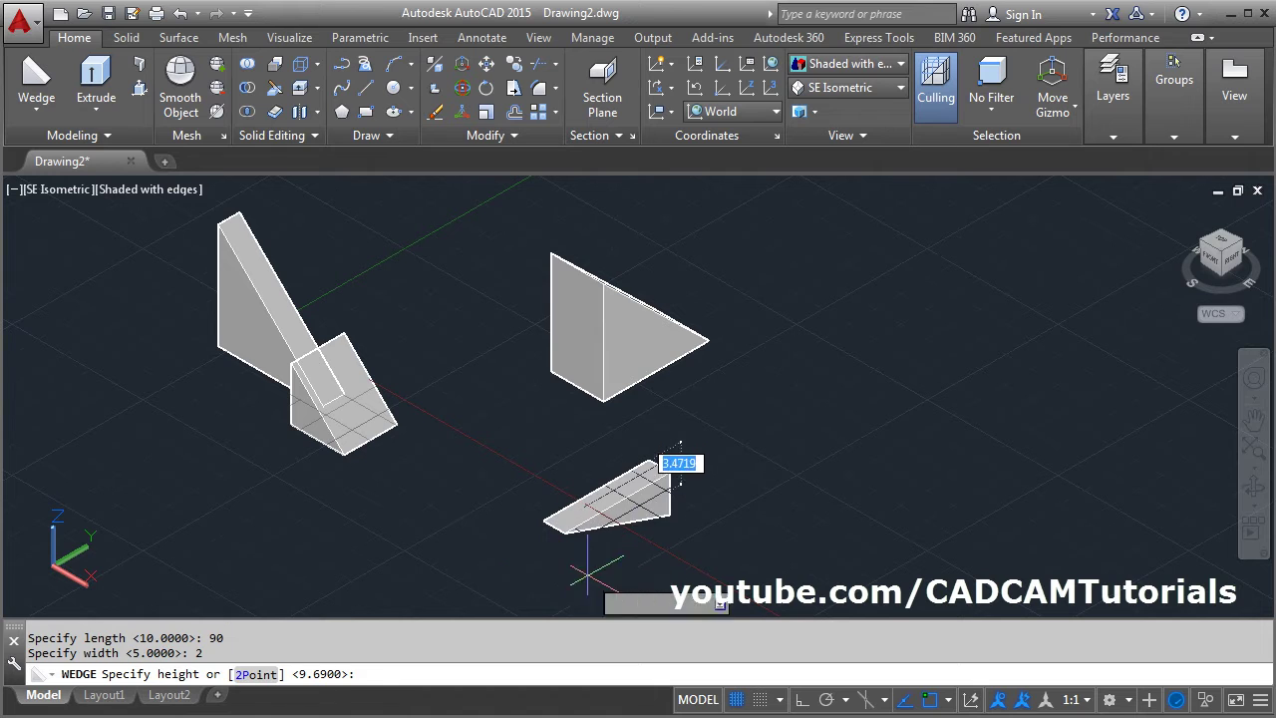
pyautogui.moveTo(676, 571); pyautogui.dragTo(649, 490, button='middle')
pyautogui.click(640, 538)
# Create a wedge from two freehand base corners, taking its height with 2Point from the vertical edge of the length-10, width-5 wedge.
pyautogui.moveTo(699, 451); pyautogui.dragTo(761, 492, button='middle')
pyautogui.click(35, 85)
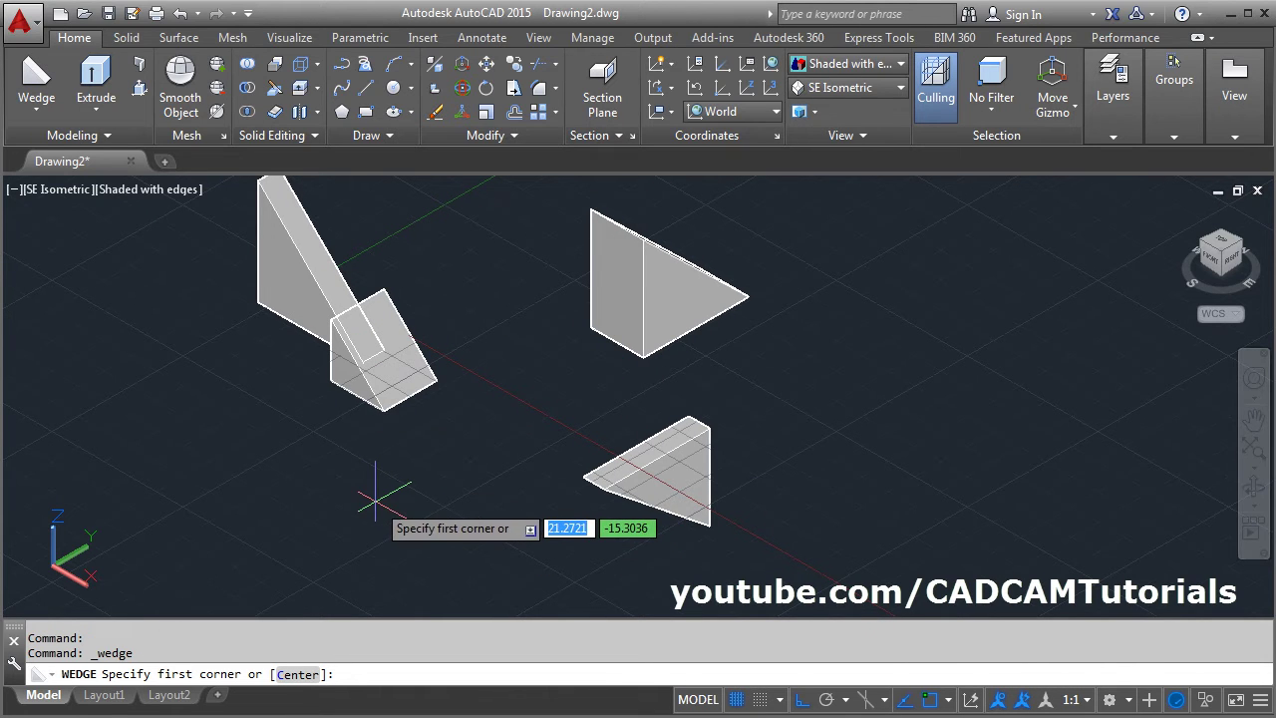
pyautogui.click(429, 483)
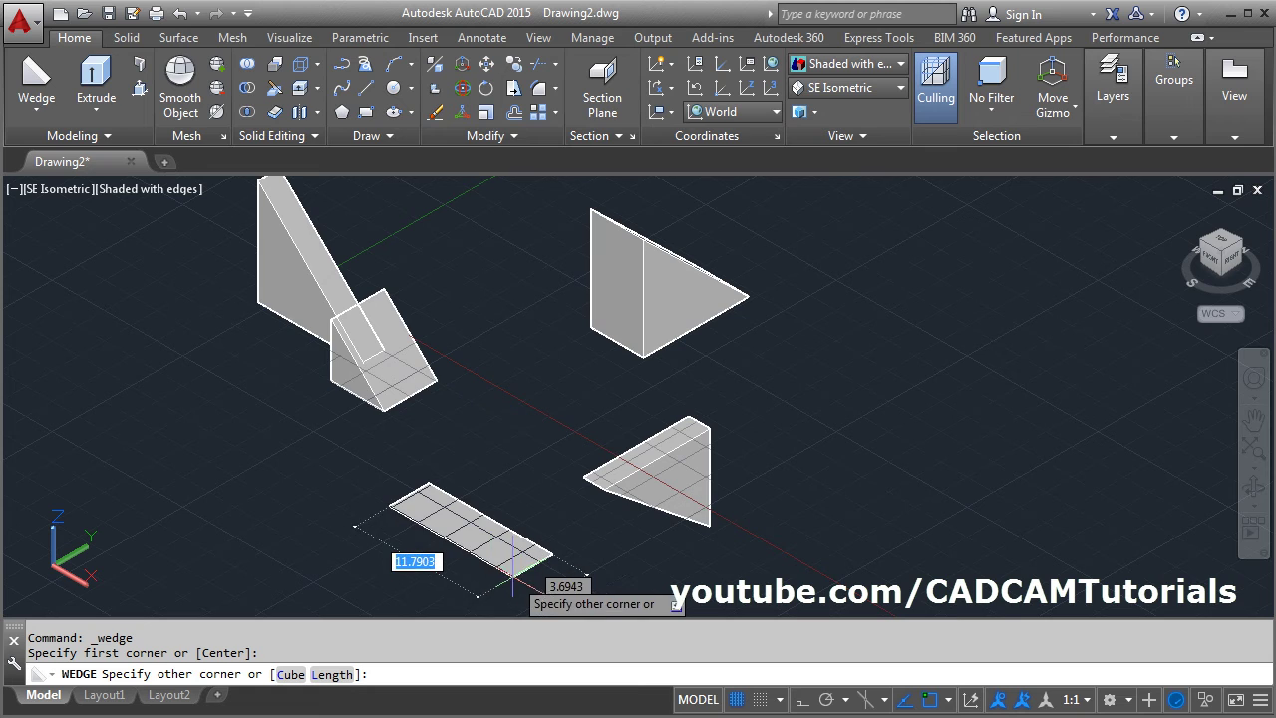
pyautogui.click(265, 424)
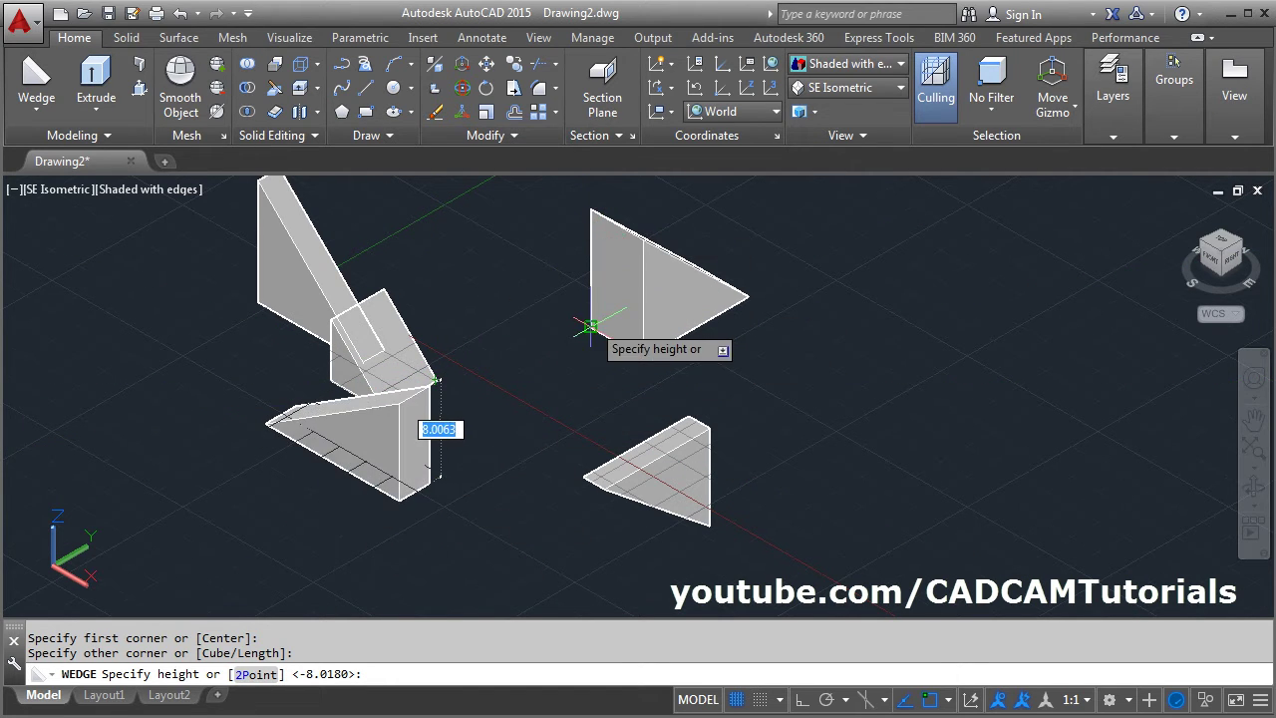
pyautogui.click(257, 674)
pyautogui.click(591, 329)
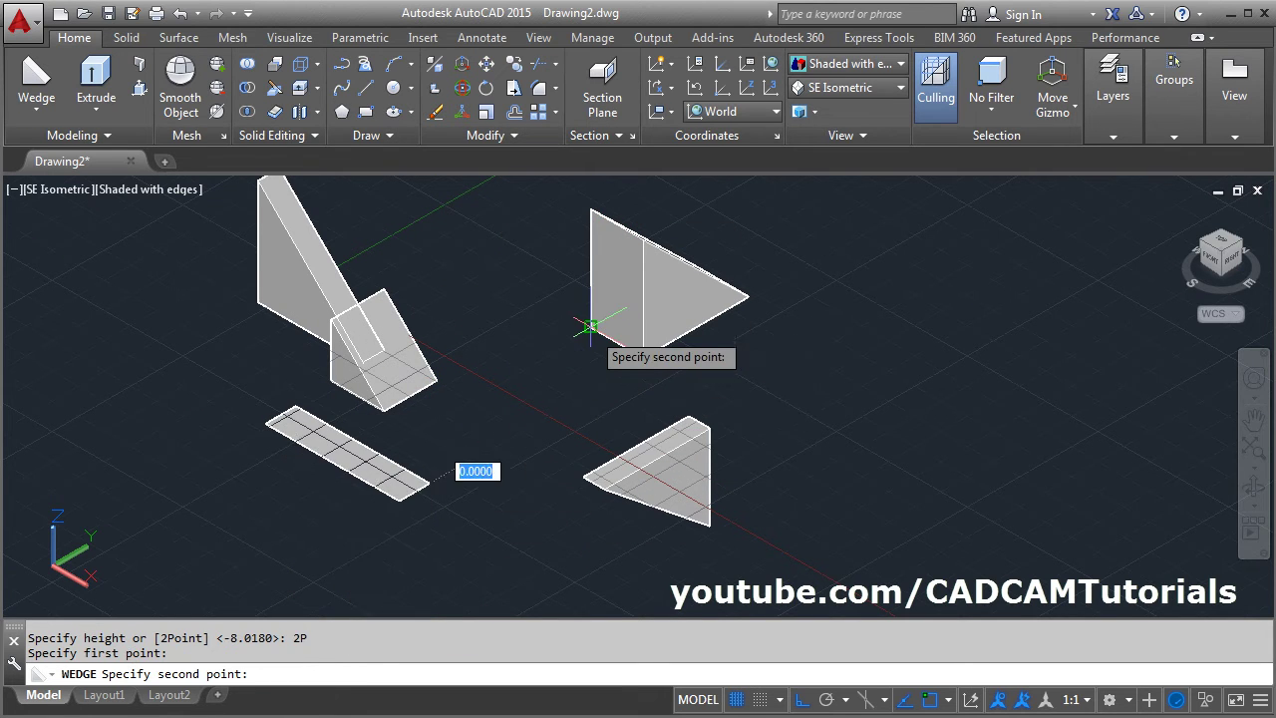
pyautogui.click(590, 210)
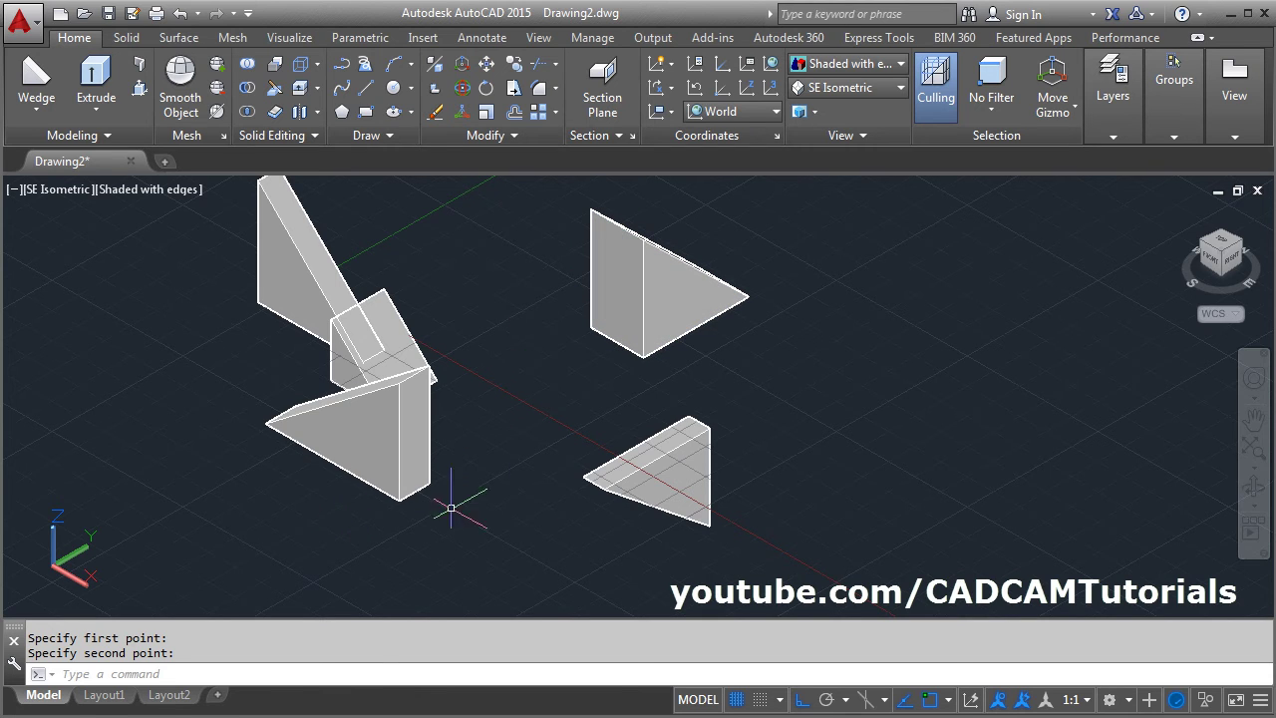
pyautogui.press('Escape')
# Widen the newest wedge by stretching the grip on its front triangular side outward by 2 with Ortho on.
pyautogui.scroll(2, 447, 533)
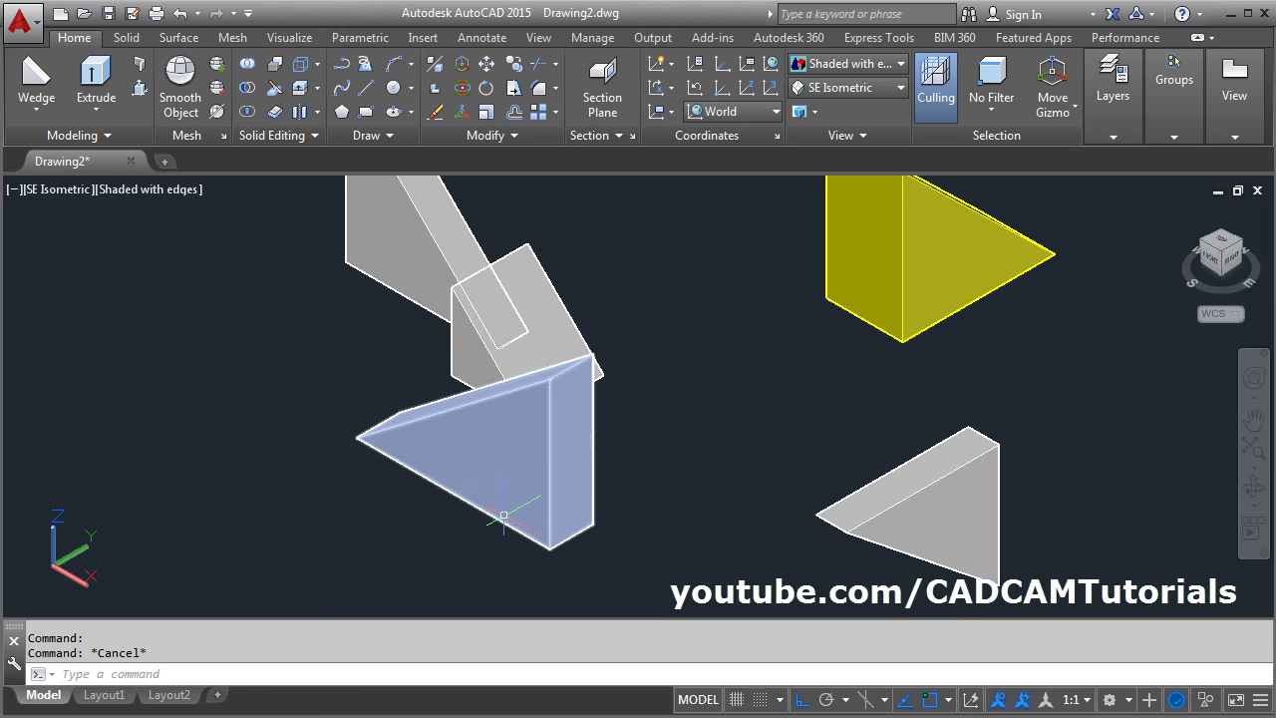
pyautogui.click(522, 484)
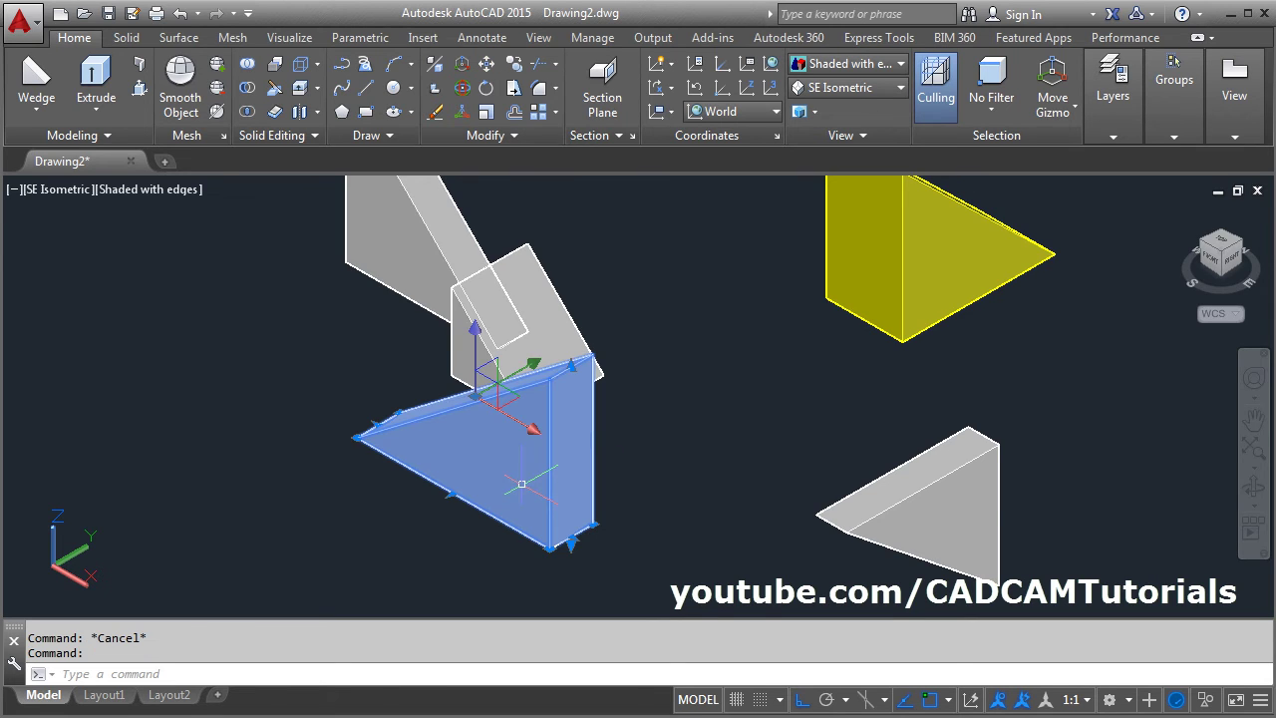
pyautogui.click(454, 494)
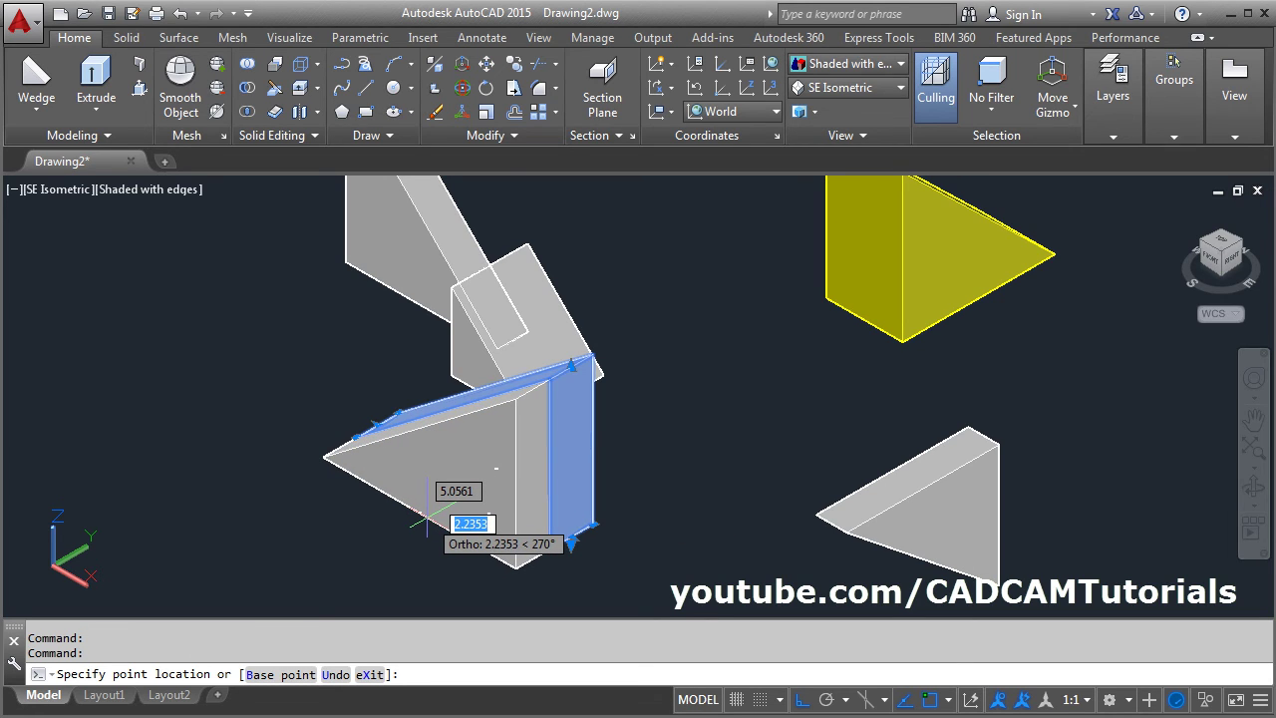
pyautogui.write('2')
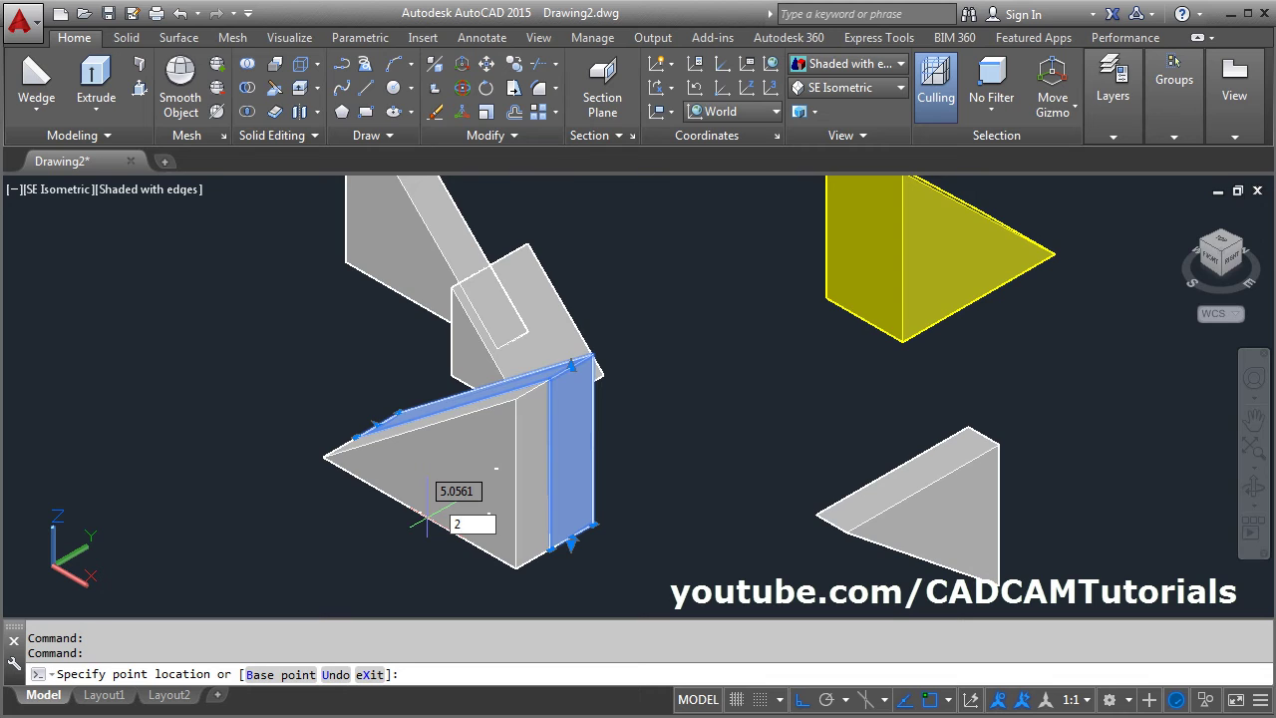
pyautogui.press('Return')
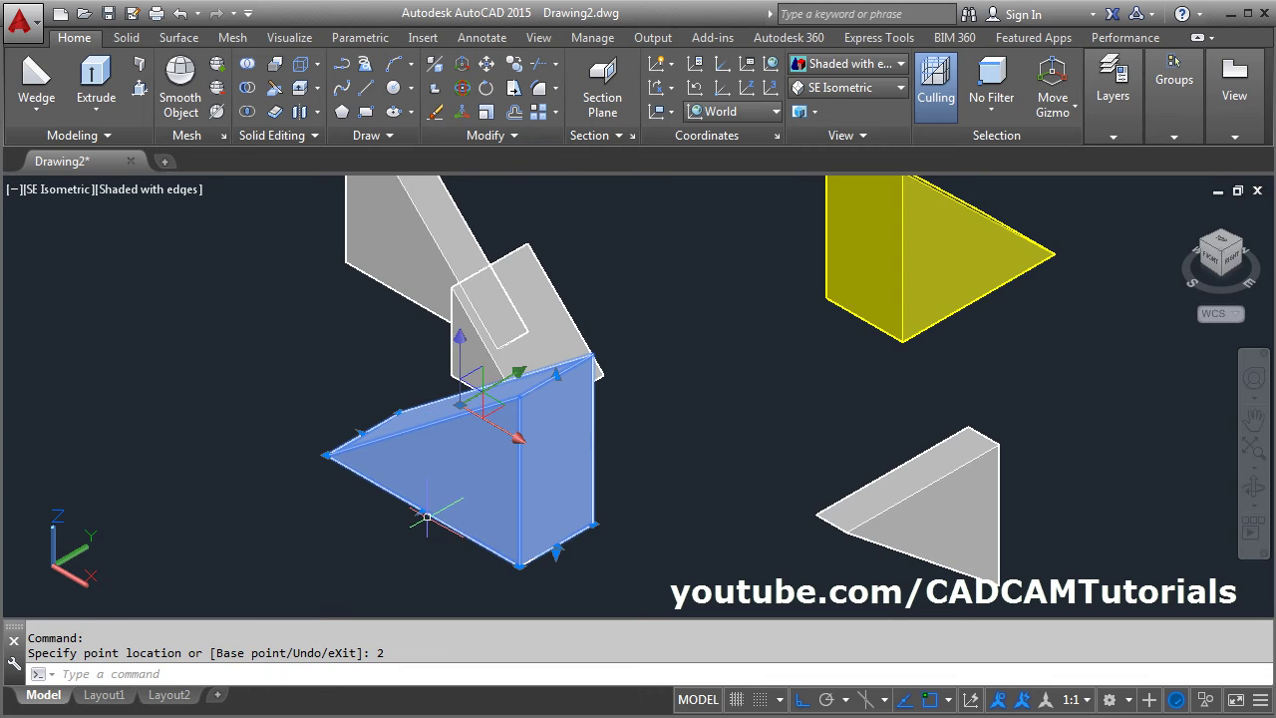
# Lengthen the same wedge by stretching the base grip of its tall vertical face outward by 2.
pyautogui.click(555, 546)
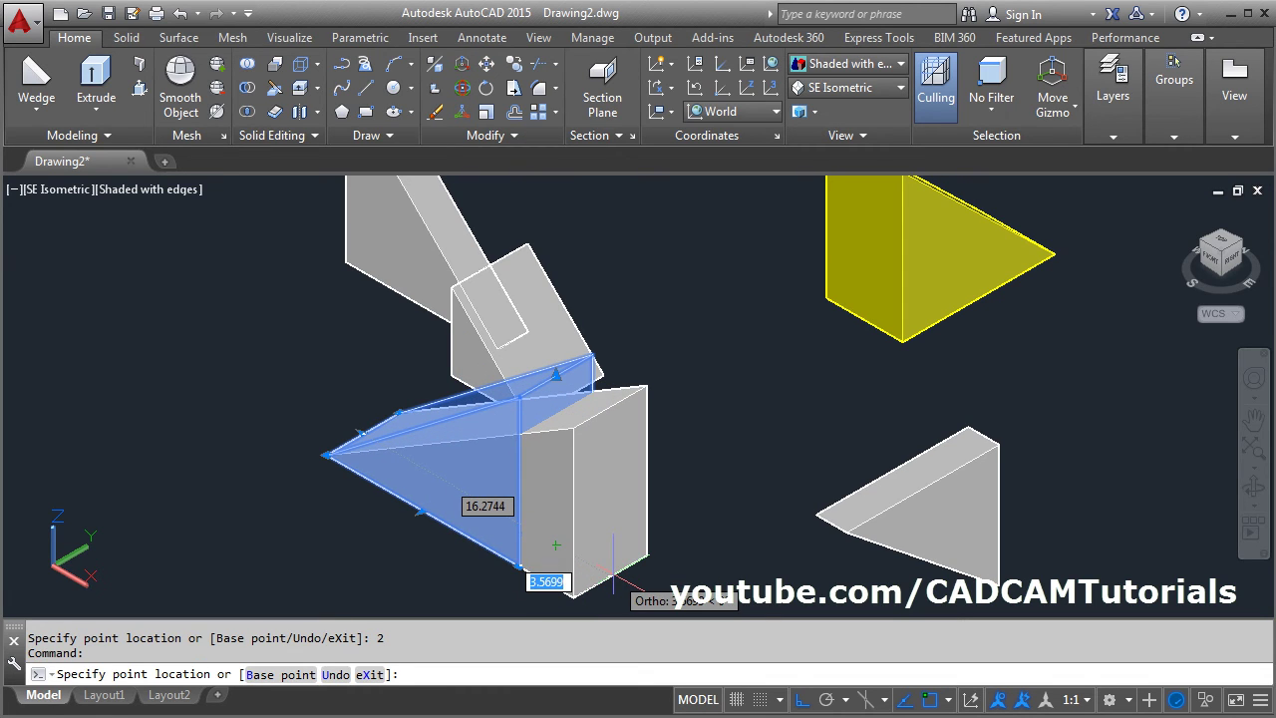
pyautogui.write('2')
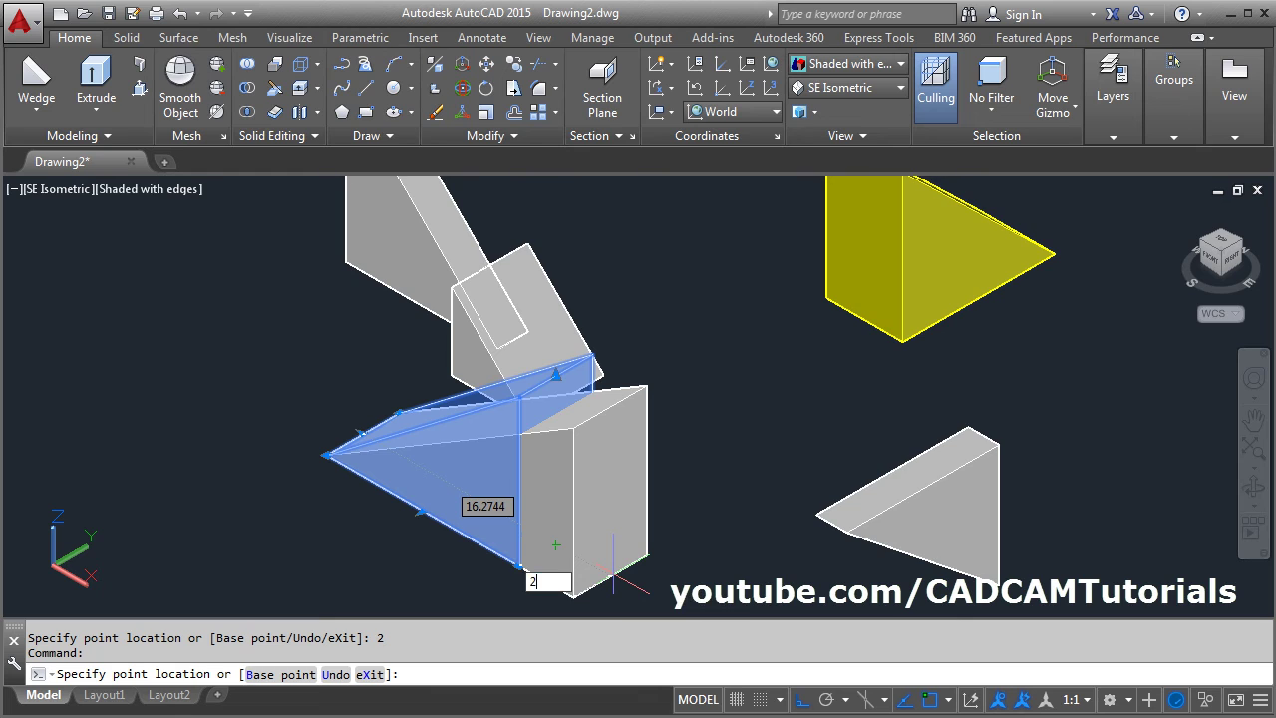
pyautogui.press('Return')
# Set the total height of the same wedge to 10 using its upper height grip, and clear the selection.
pyautogui.scroll(-2, 529, 477)
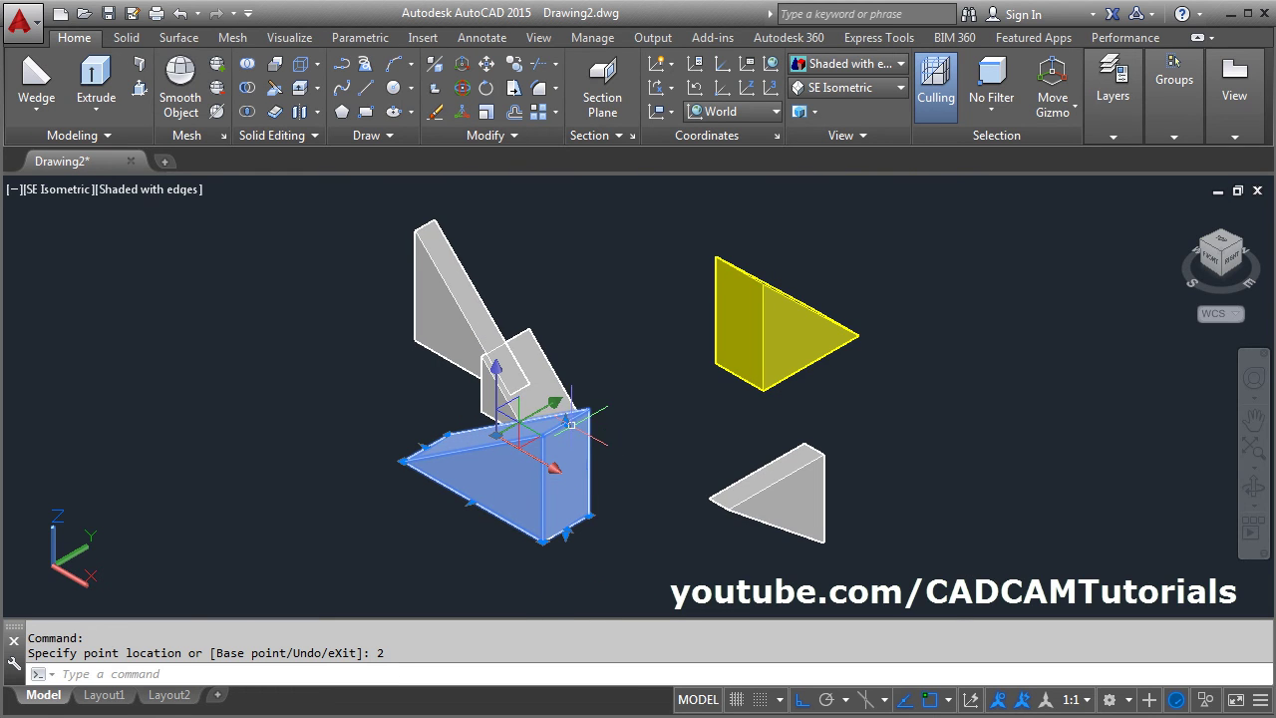
pyautogui.click(565, 421)
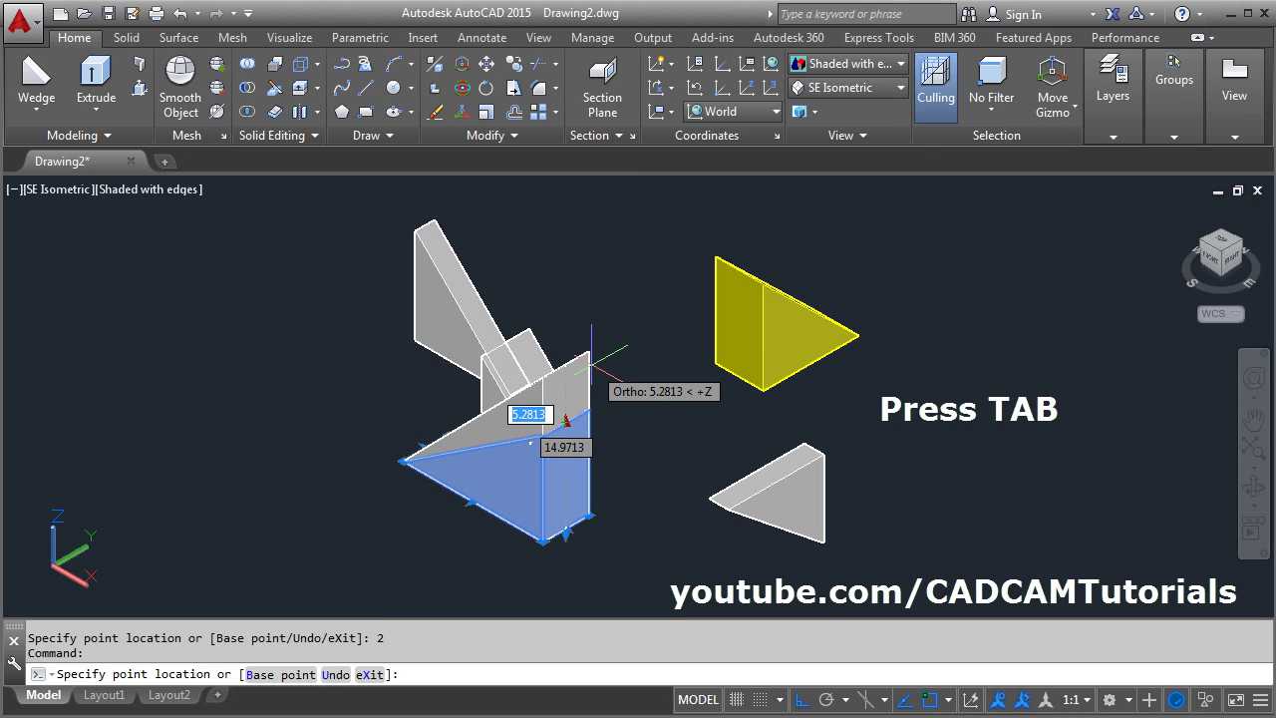
pyautogui.press('Tab')
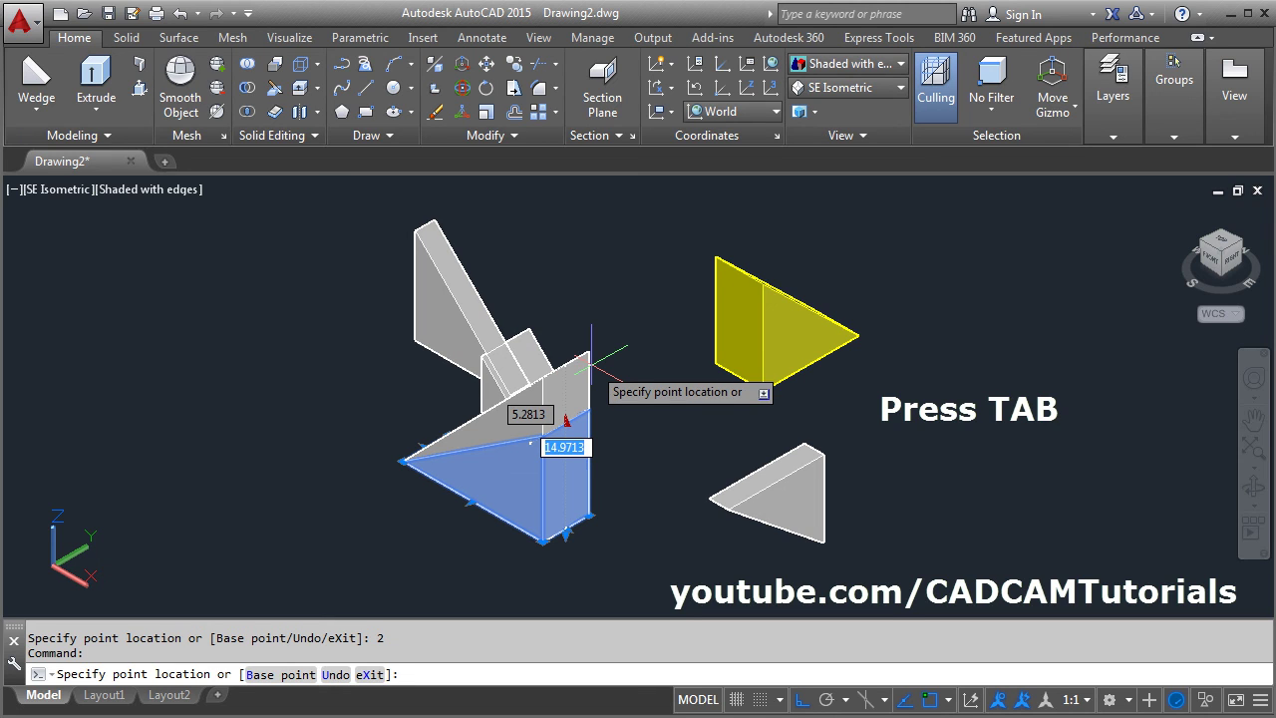
pyautogui.write('10')
pyautogui.press('Return')
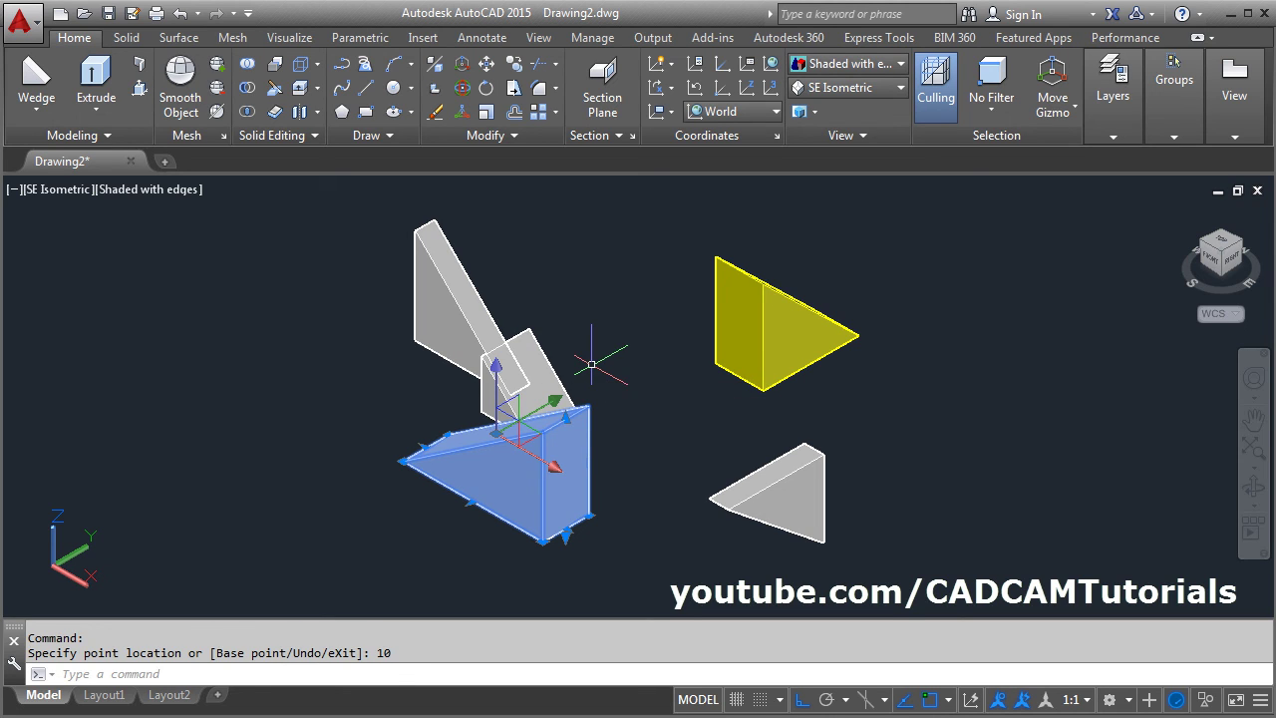
pyautogui.press('Escape')
# Change the colour of the length-10, width-5 wedge to Yellow and deselect it.
pyautogui.middleClick(641, 481)
pyautogui.click(766, 337)
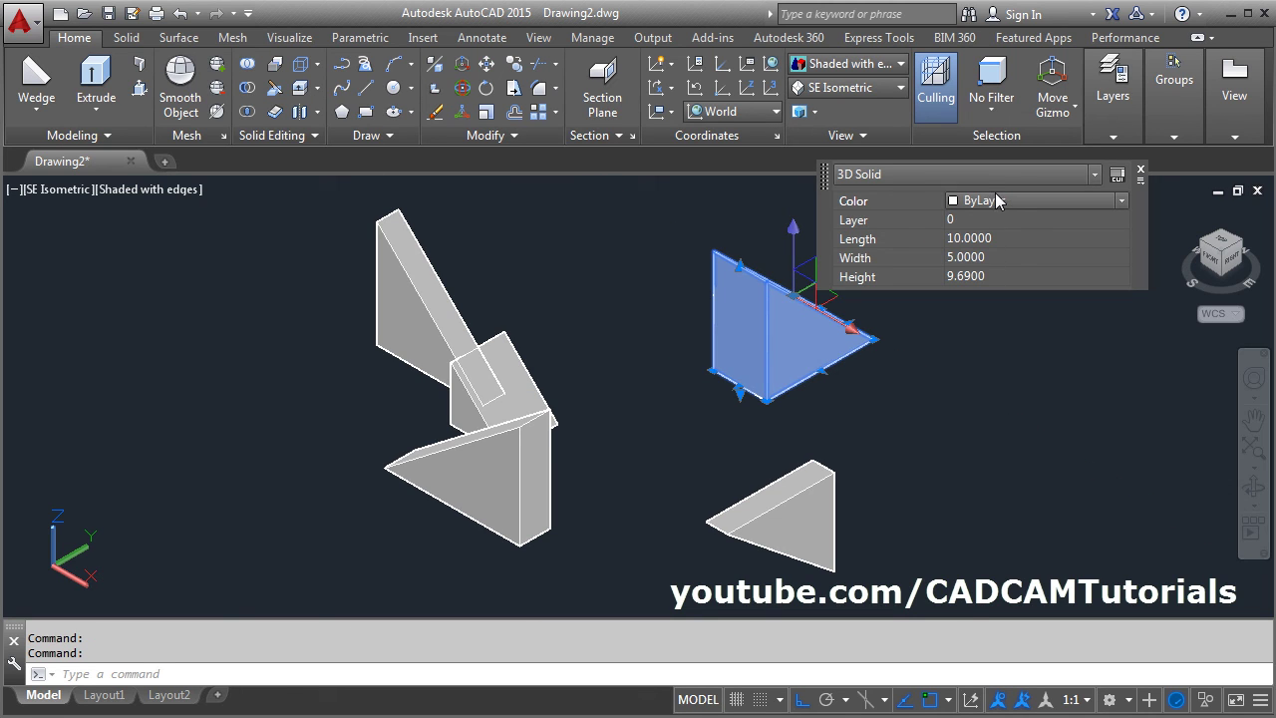
pyautogui.click(998, 200)
pyautogui.click(993, 270)
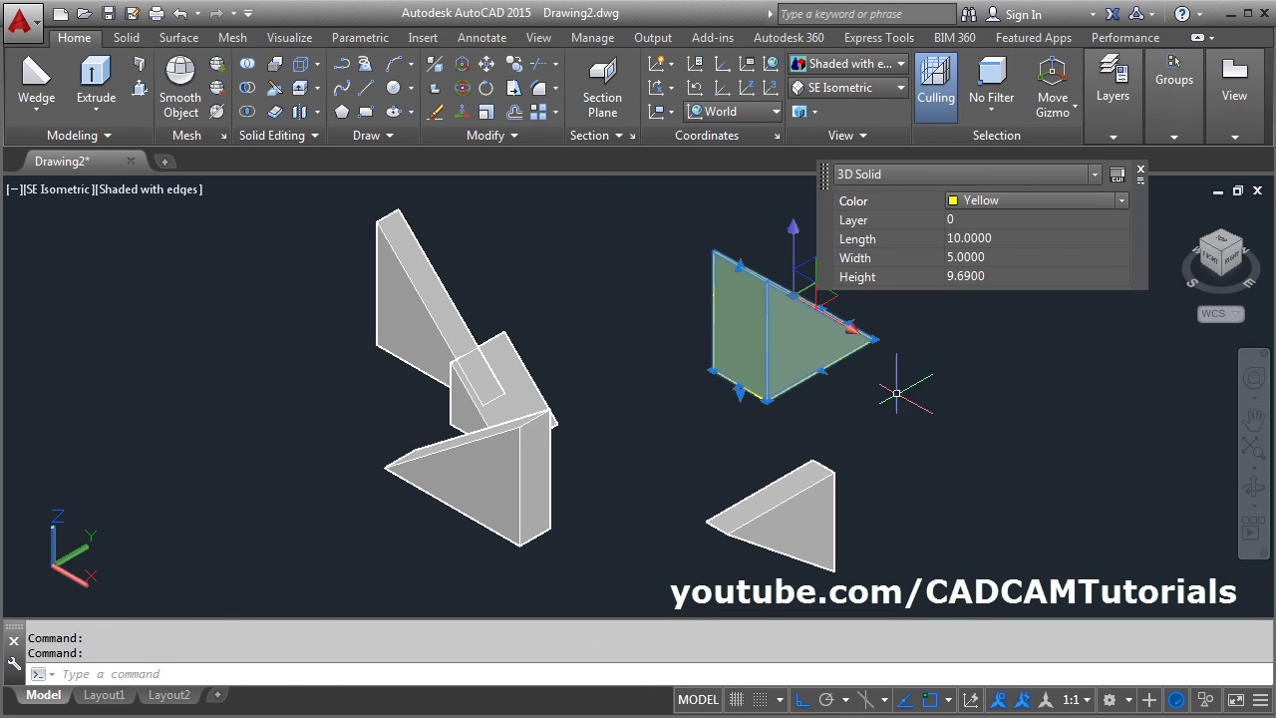
pyautogui.press('Escape')
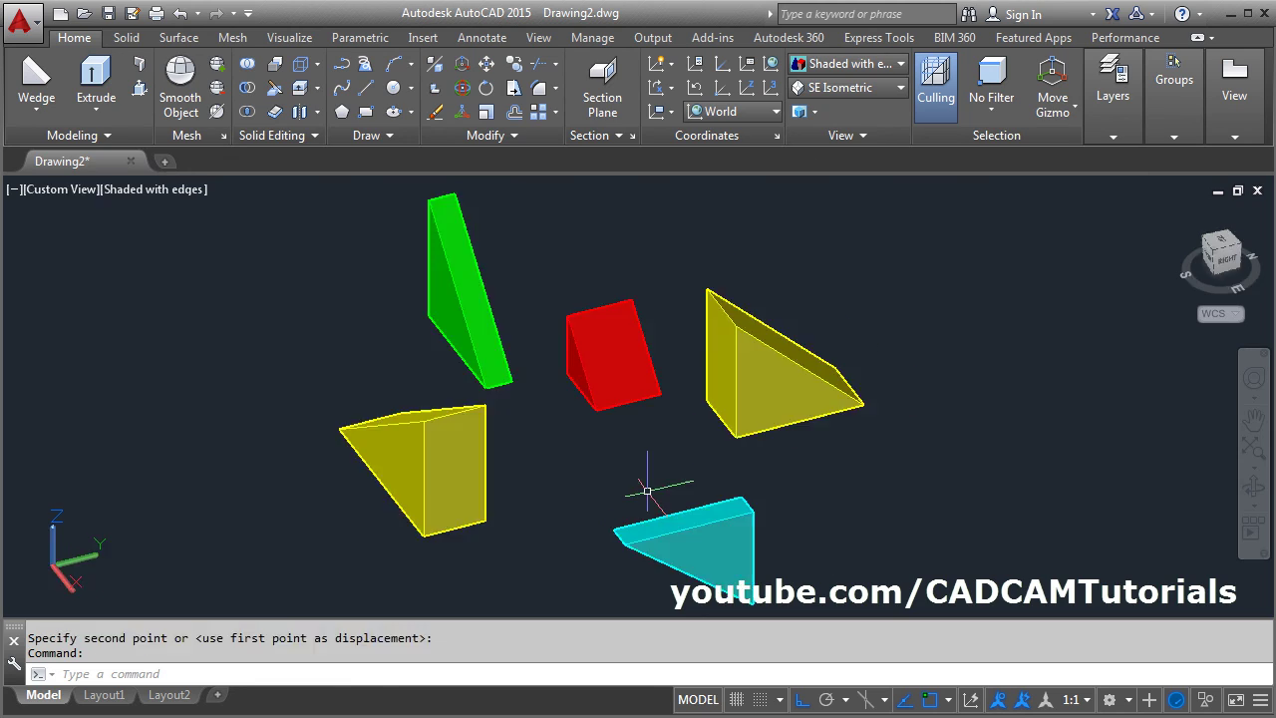